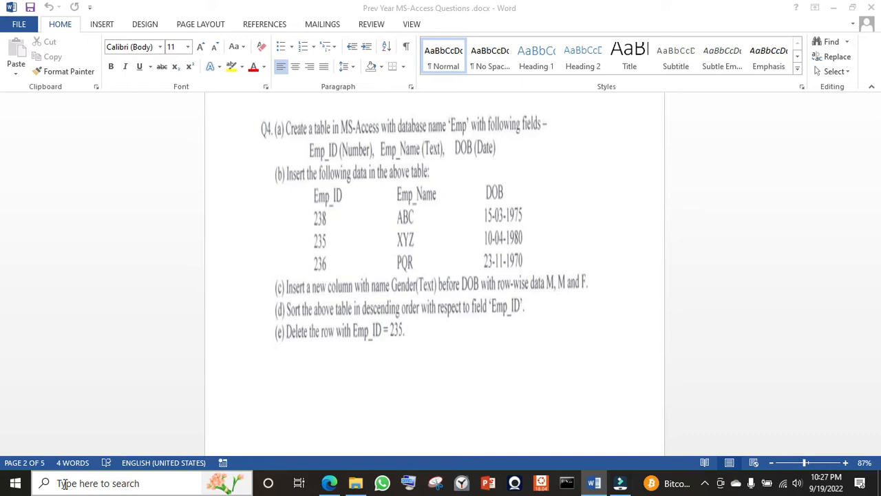
- Find and open Access 2013
left_click(63, 483)
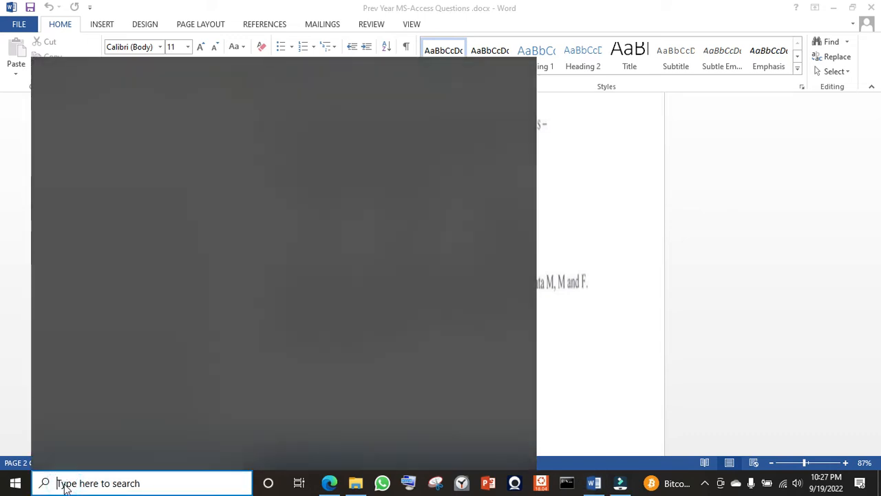
type("access")
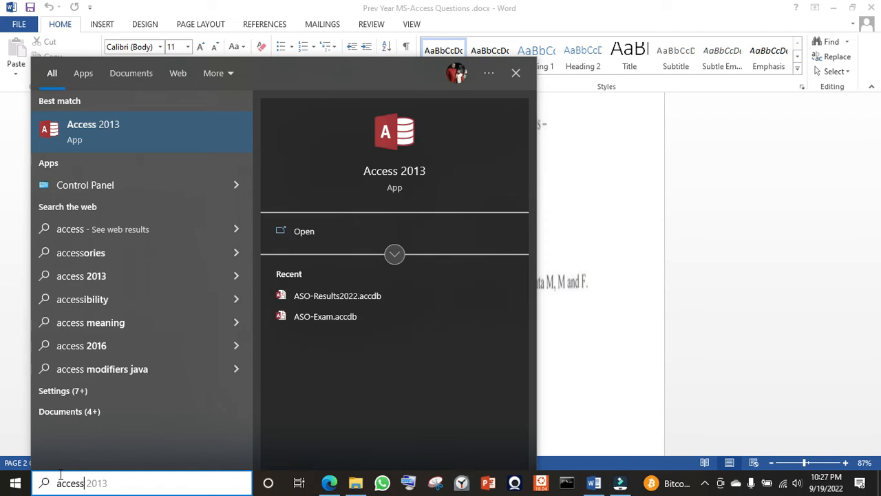
left_click(298, 232)
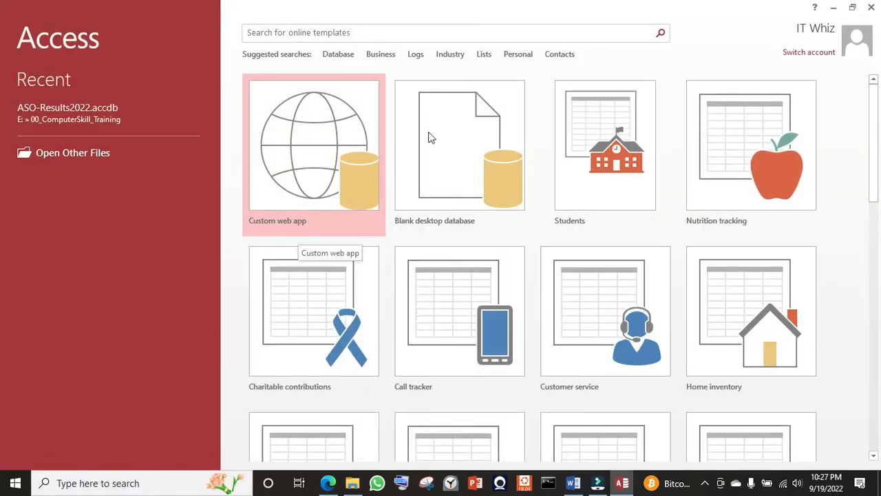
- Create a blank desktop database with the file name Emp
left_click(454, 162)
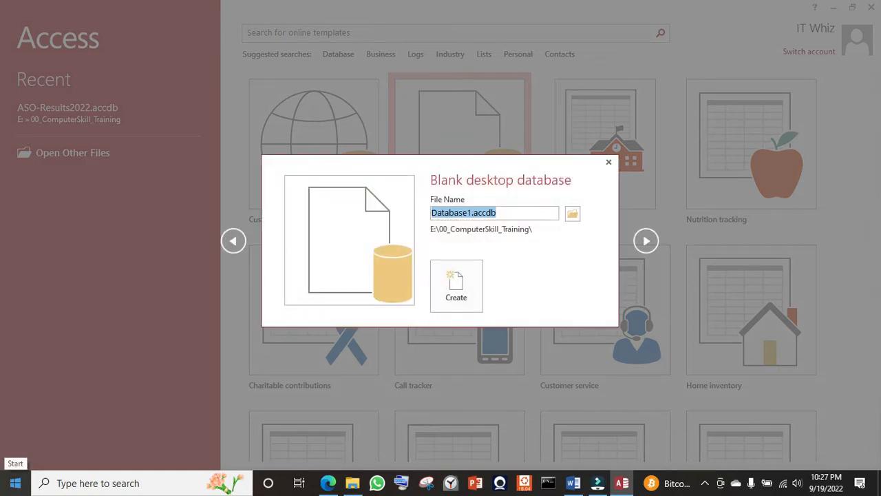
type("Emp")
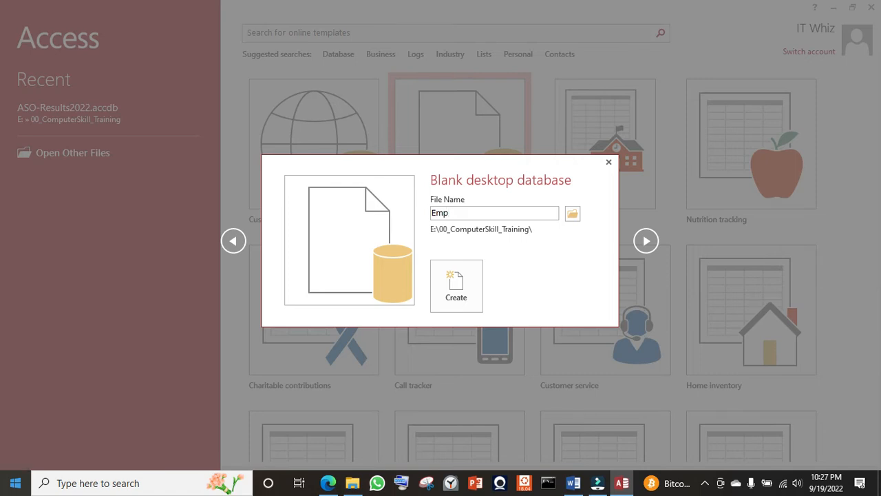
key("alt+Tab")
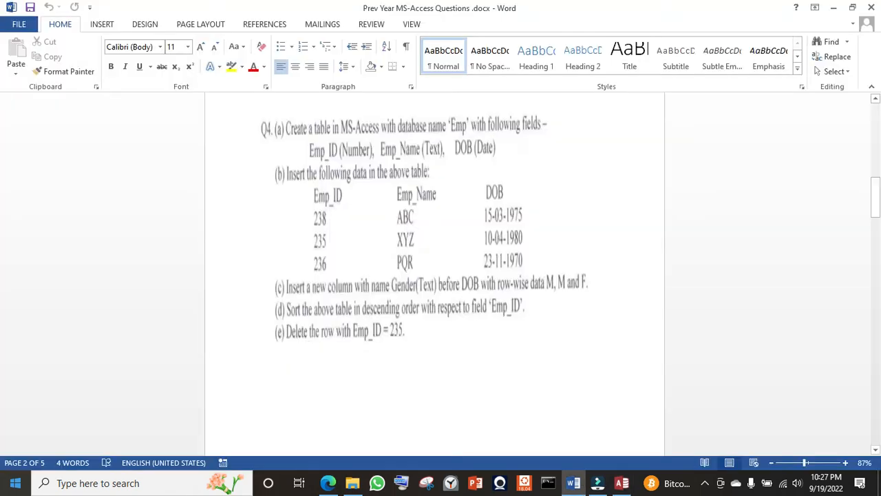
key("alt+Tab")
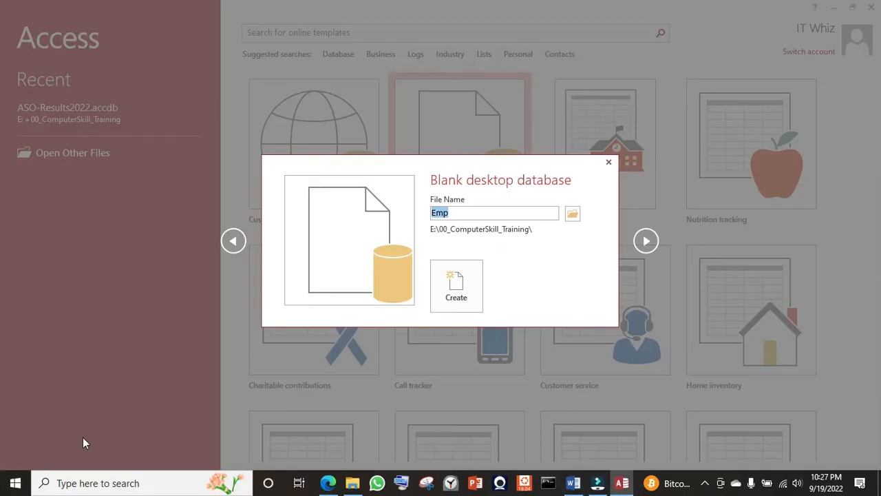
left_click(454, 295)
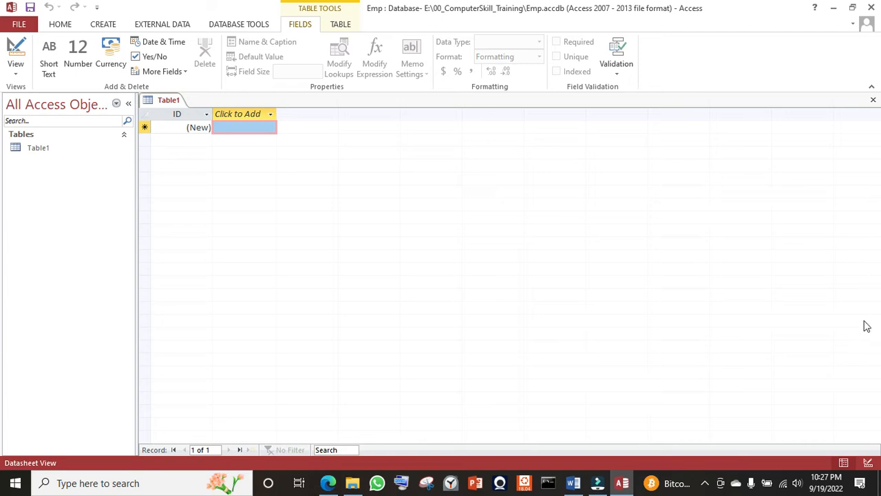
- Switch the new table to Design View, saving it under the table name Employee
left_click(869, 465)
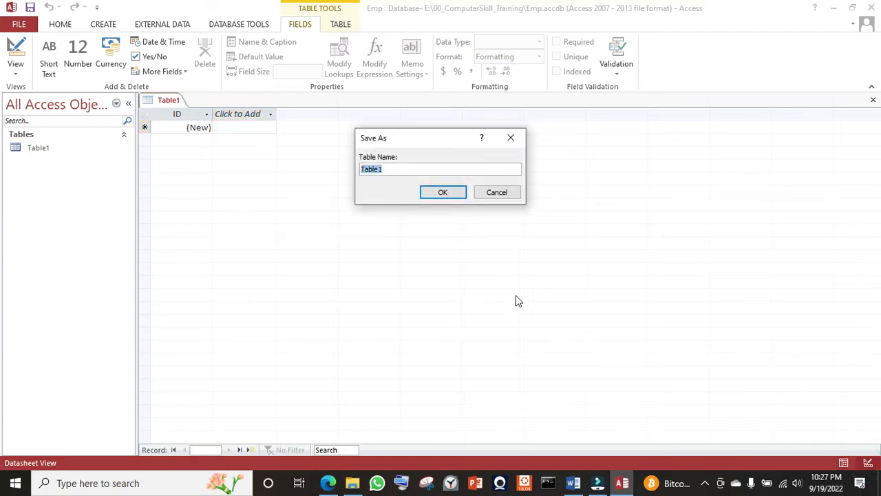
type("E")
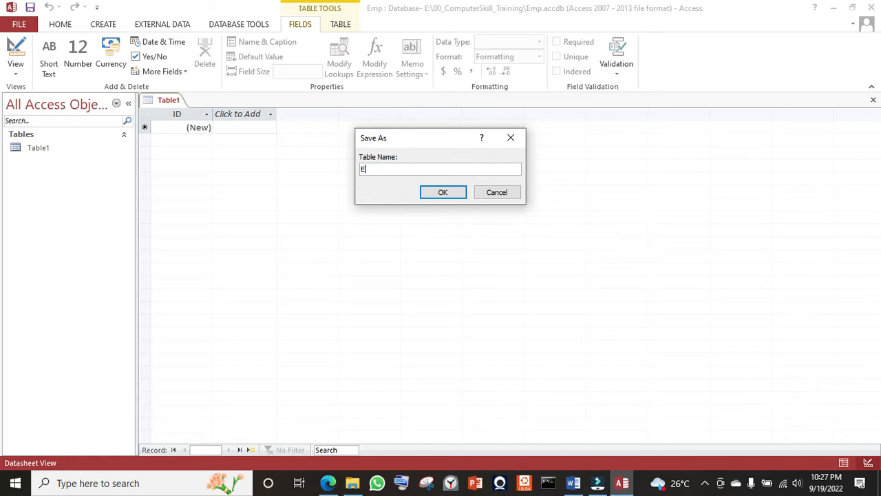
type("mployee")
left_click(445, 191)
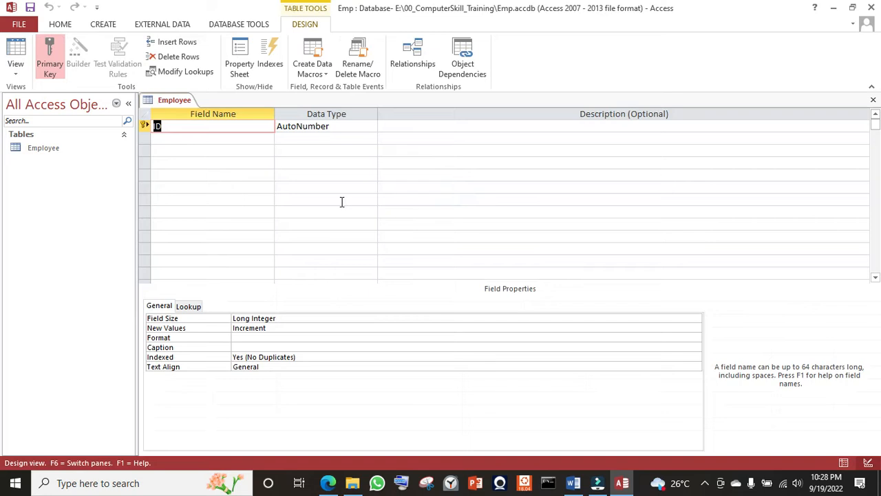
- Add an Emp_Name field below ID and begin another field below it with the name Emp_
left_click(171, 140)
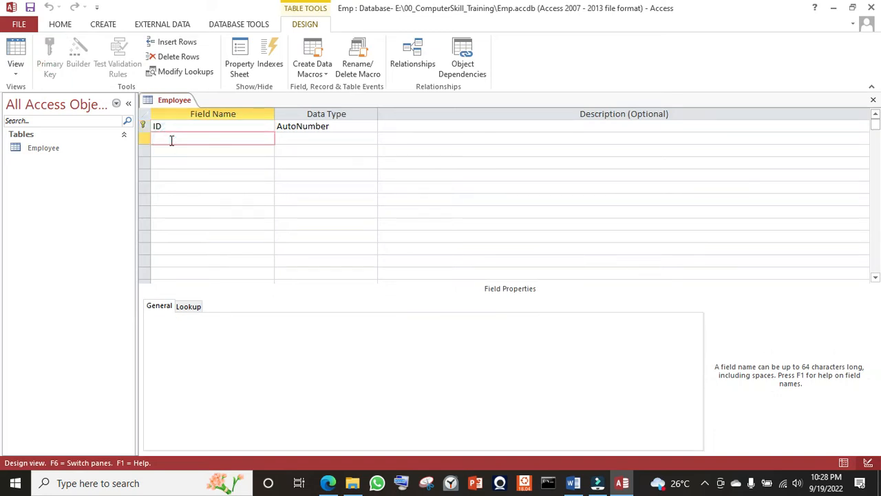
key("alt+Tab")
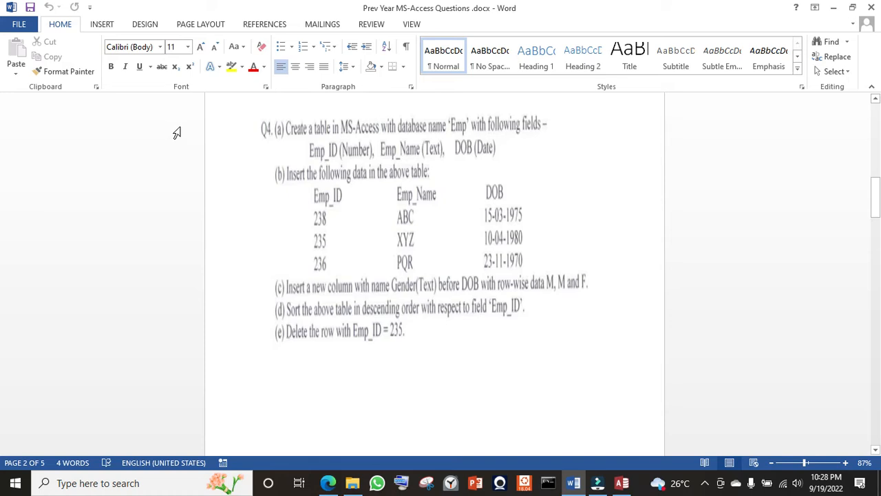
key("alt+Tab")
type("Em")
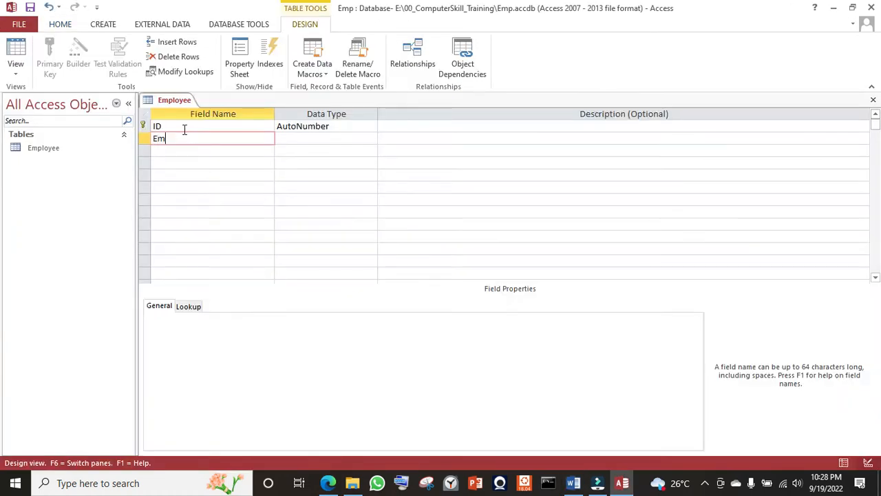
type("p_Name")
key("Down")
type("Emp_")
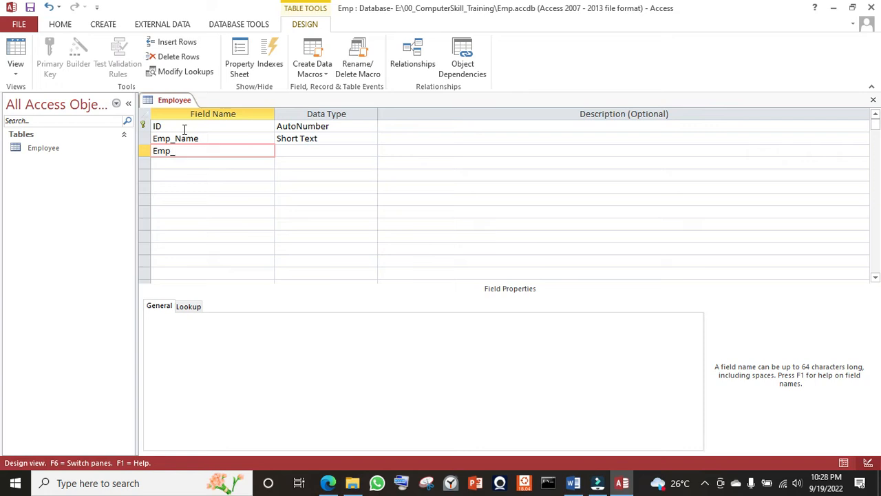
- Check the required field order in the Word question and rename the Emp_Name field as Emp_ID
key("alt+Tab")
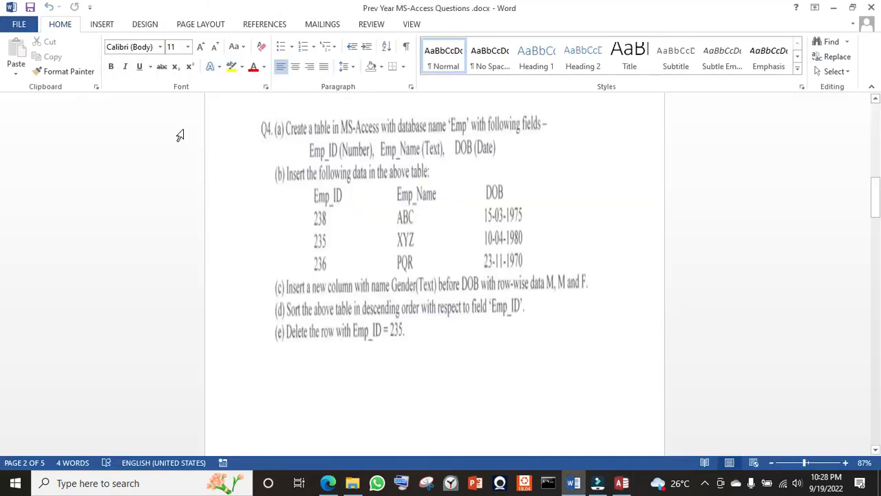
key("alt+Tab")
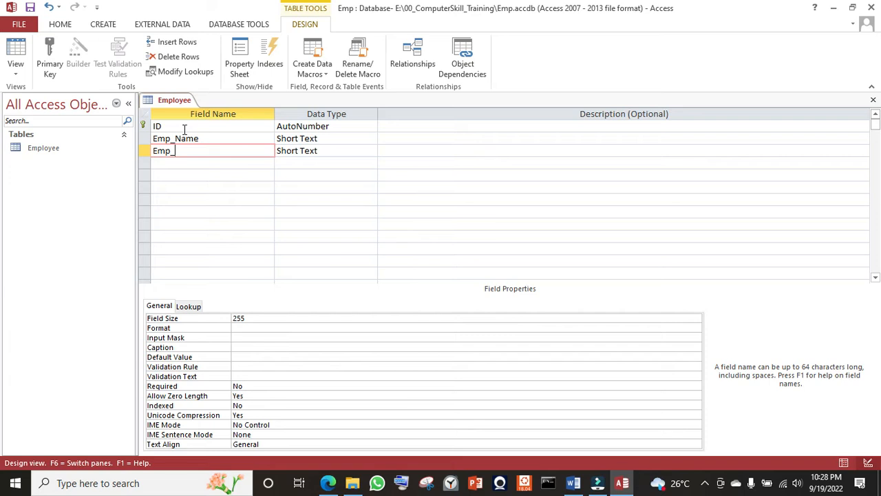
key("Up")
key("Tab")
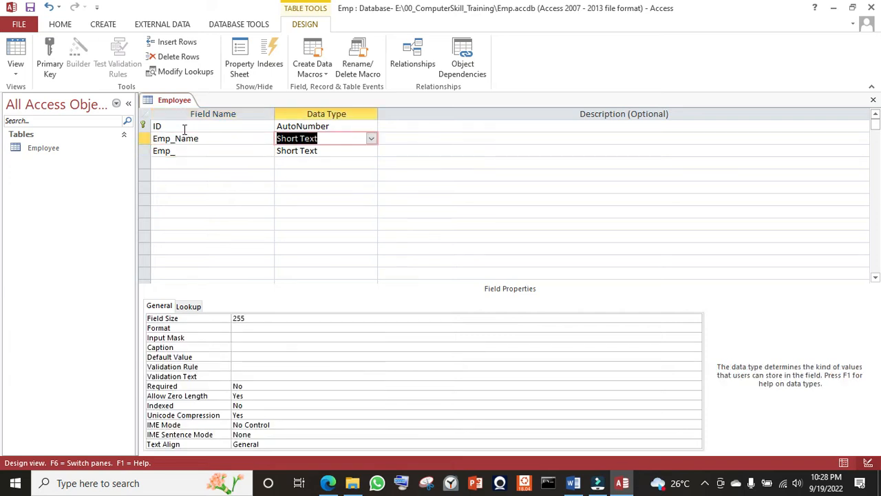
key("shift+Tab")
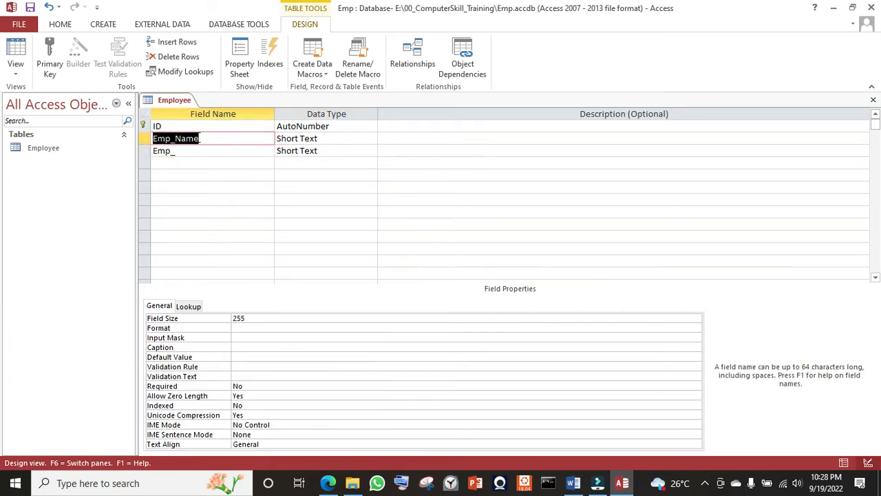
left_click(206, 139)
key("BackSpace")
key("BackSpace")
key("BackSpace")
key("BackSpace")
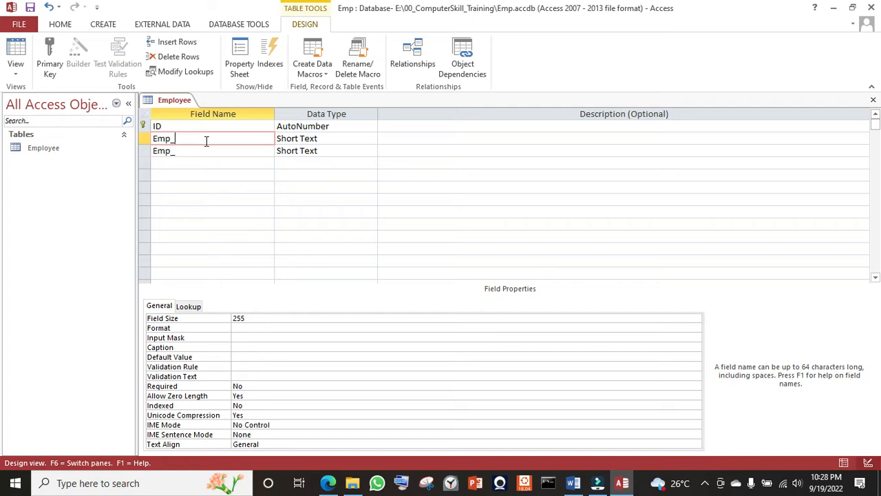
type("ID")
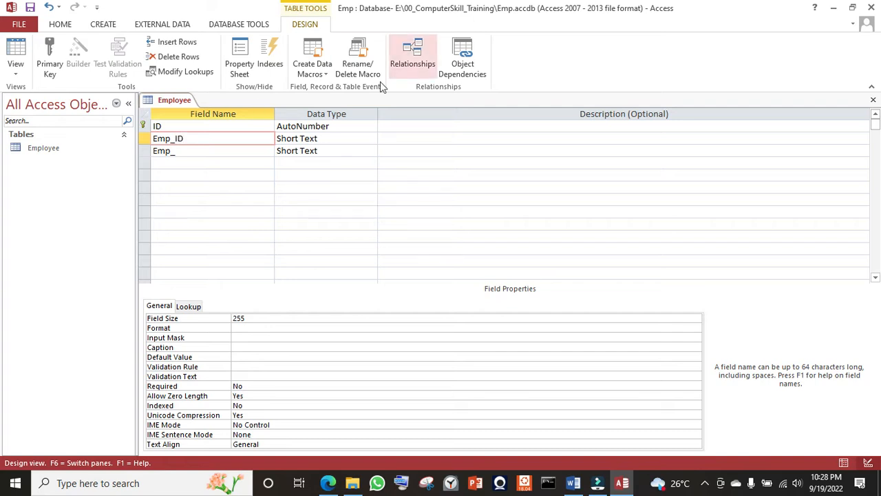
- Complete the third field's name as Emp_Name and add a DoB field below it
left_click(205, 152)
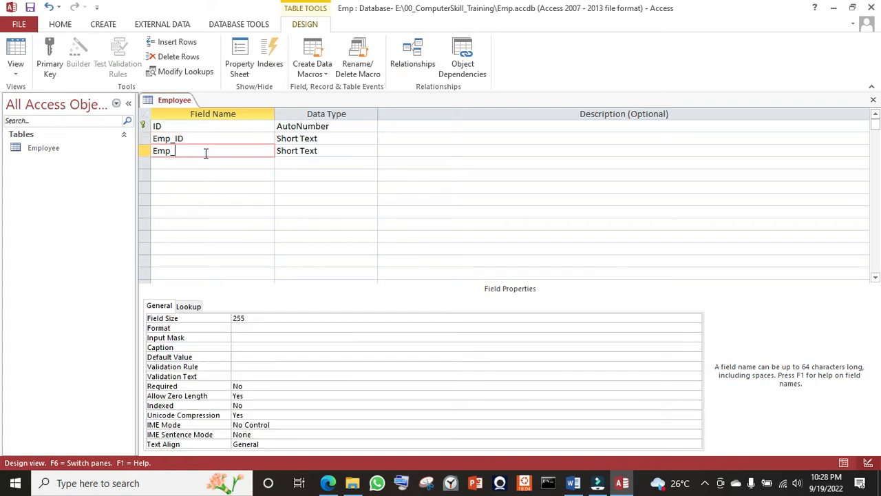
type("Nam")
key("Down")
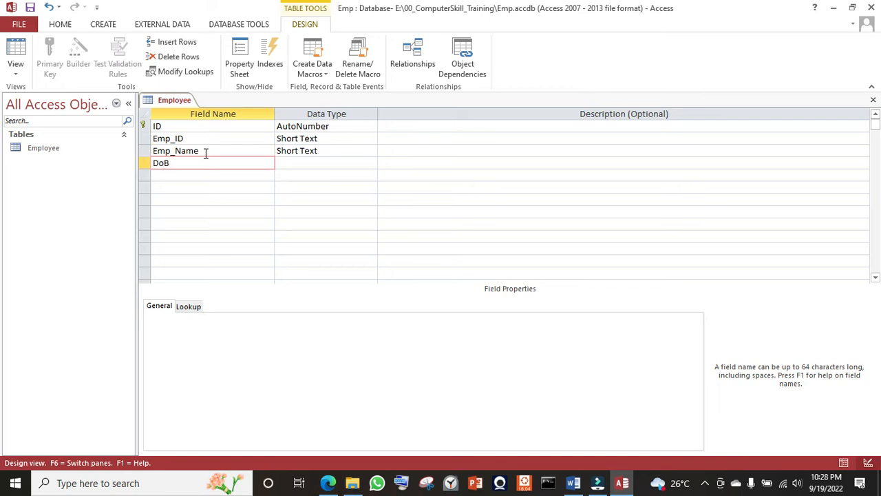
- Check the required data types in the Word question and set the DoB field's type to Date/Time
key("alt+Tab")
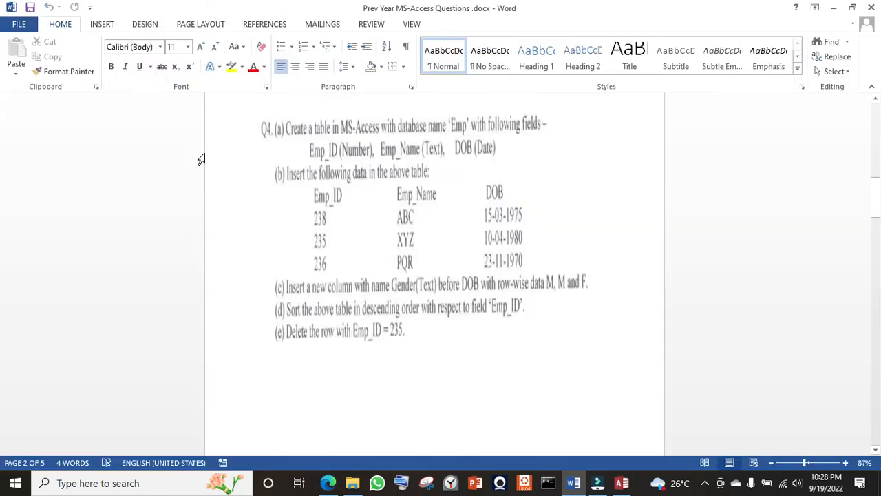
key("alt+Tab")
left_click(345, 163)
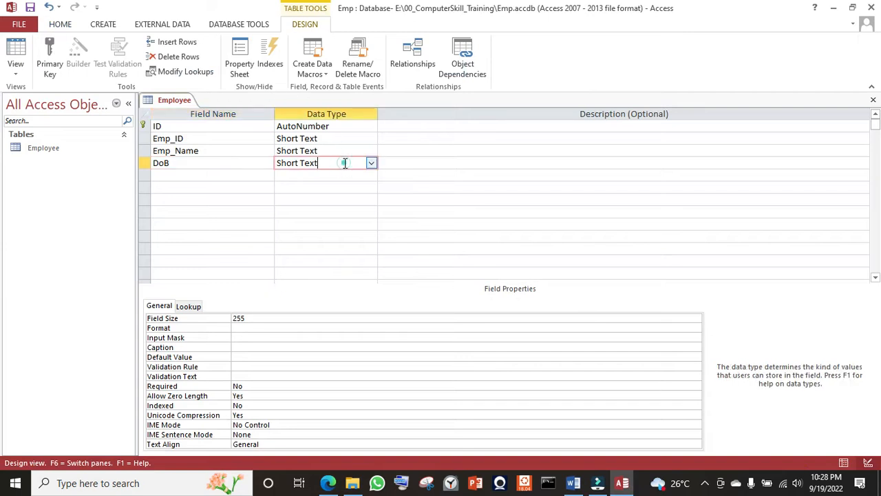
left_click(370, 162)
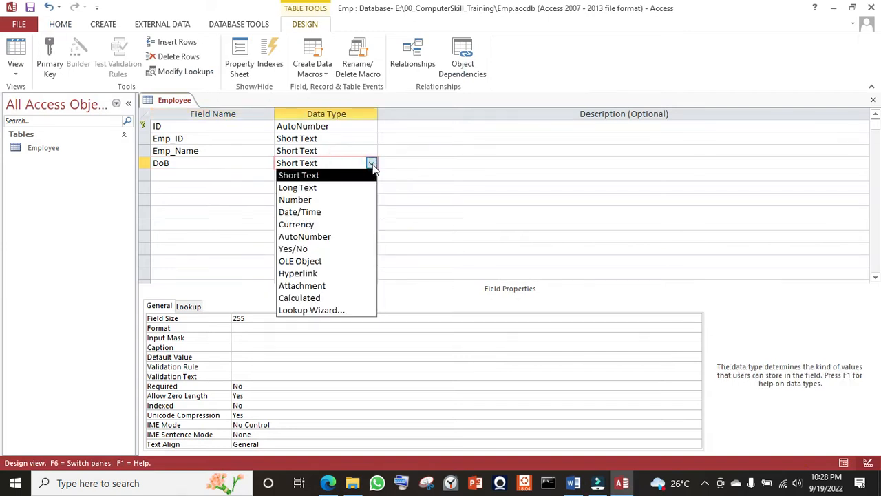
left_click(353, 212)
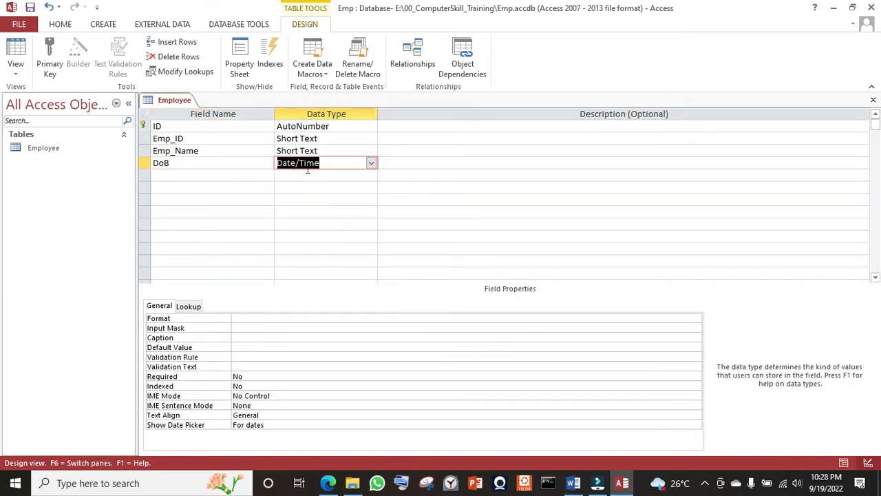
- Set the Emp_Name field's data type to Long Text after checking the Word question
left_click(326, 151)
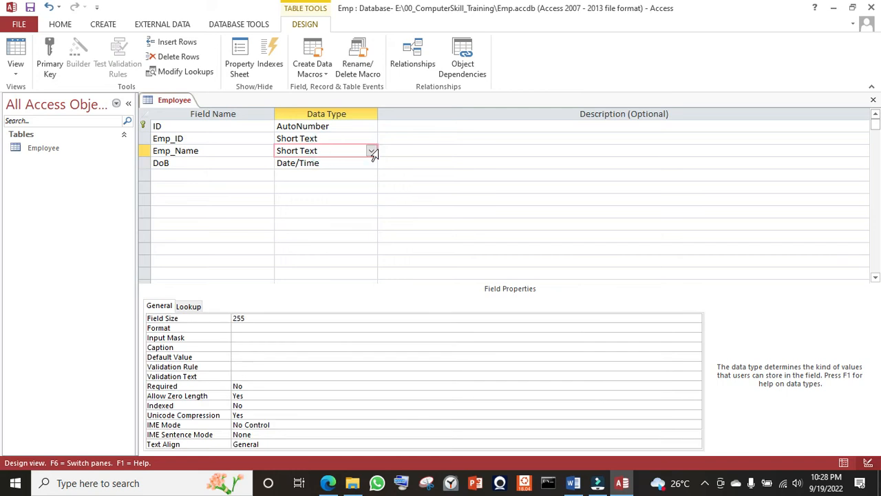
key("alt+Tab")
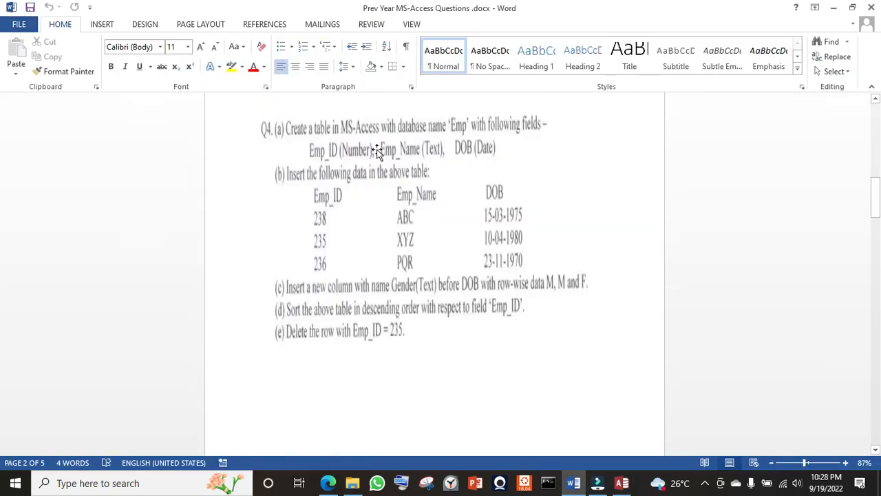
key("alt+Tab")
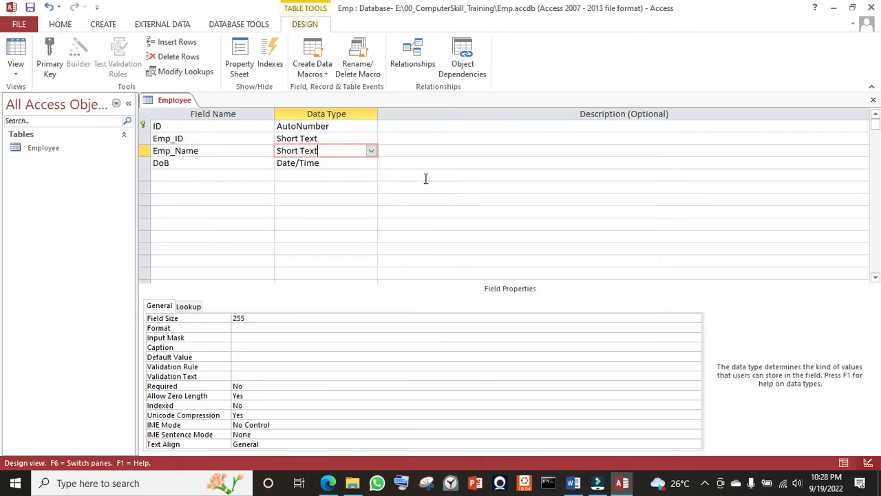
left_click(371, 150)
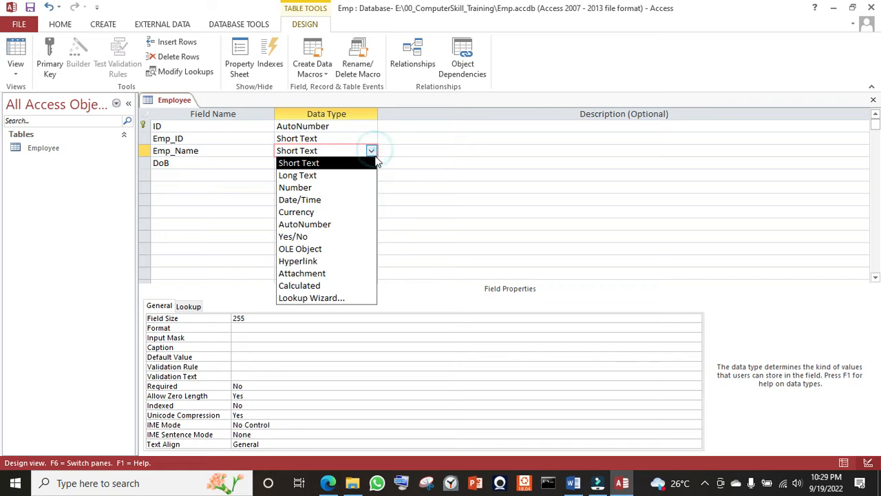
left_click(373, 176)
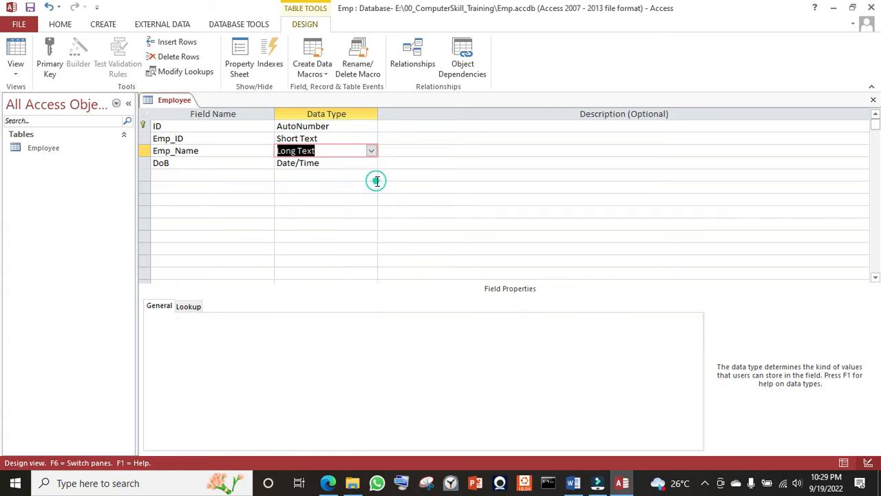
- Set the Emp_ID field's data type to Number
left_click(344, 139)
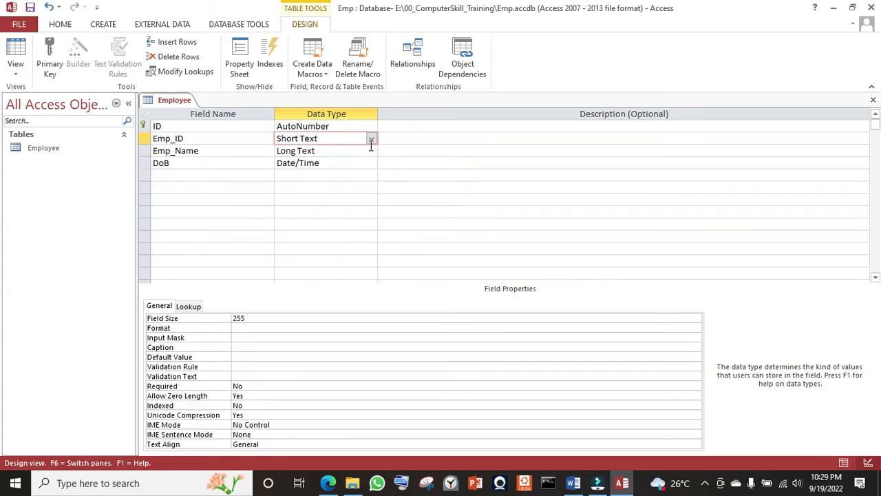
left_click(371, 140)
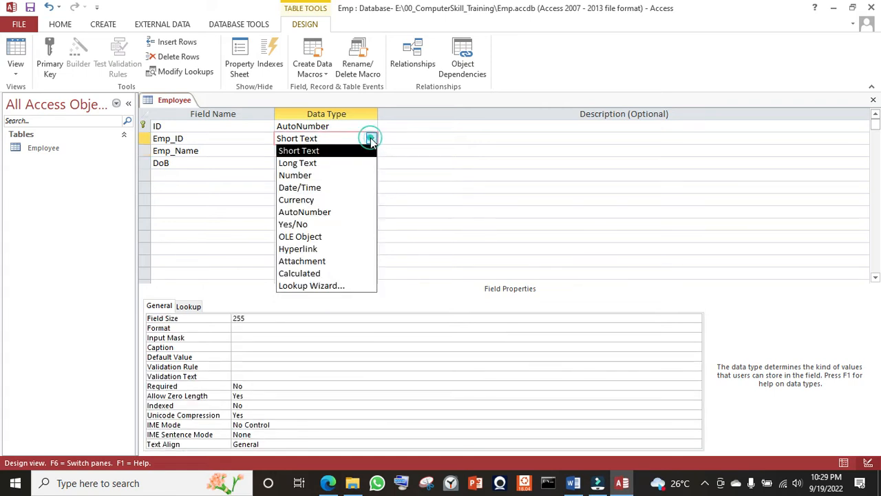
left_click(371, 174)
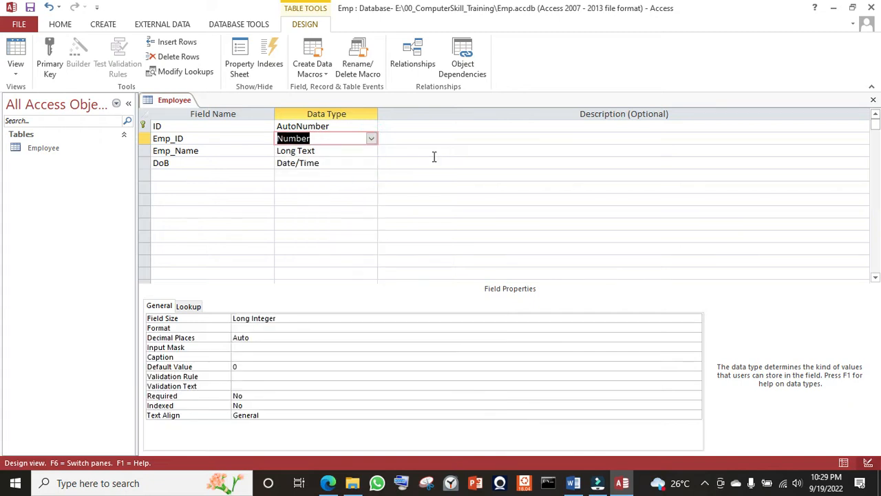
- Delete the AutoNumber ID field from the Employee table, including its primary key
left_click(434, 156)
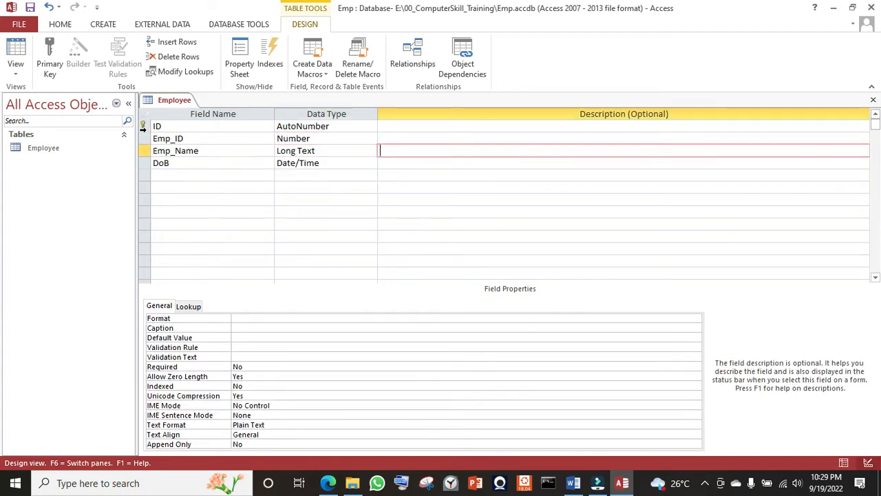
left_click(143, 126)
right_click(143, 127)
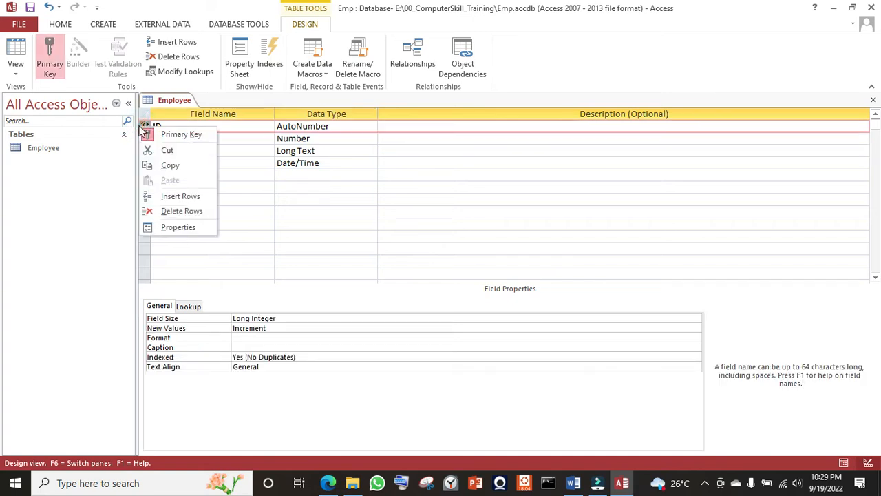
left_click(182, 211)
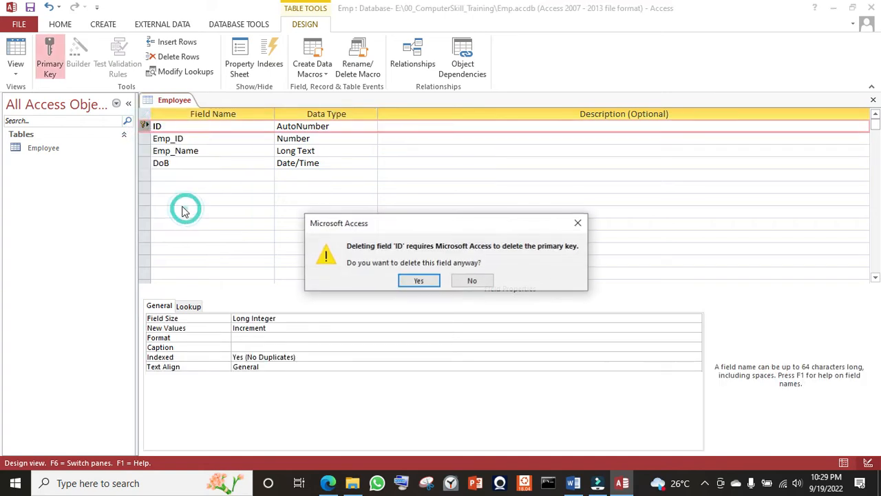
left_click(417, 282)
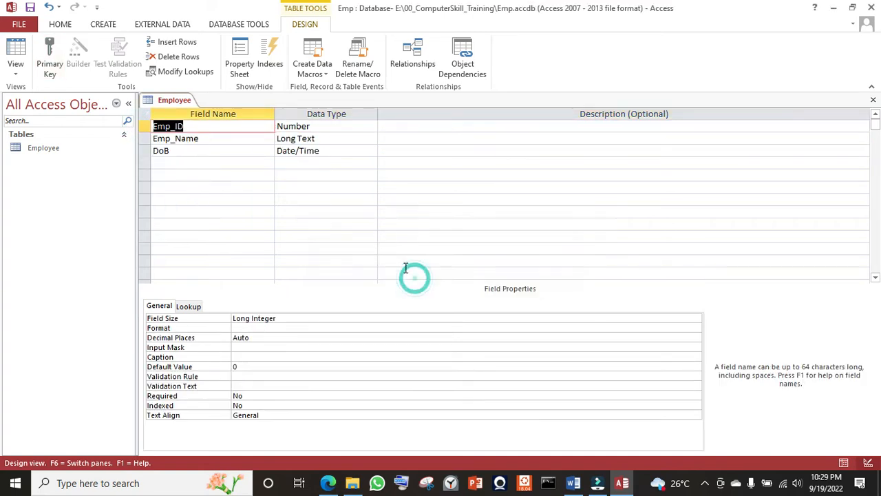
- Make the Emp_ID field the primary key of the Employee table
left_click(143, 130)
right_click(141, 131)
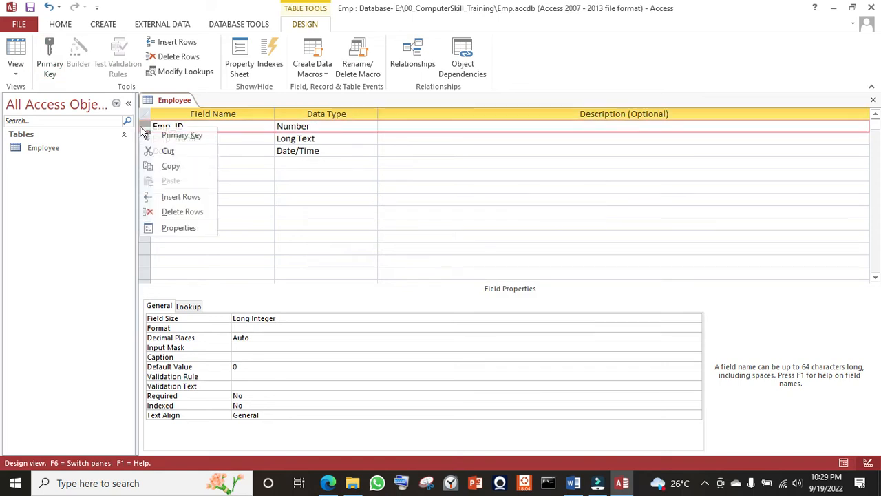
left_click(182, 136)
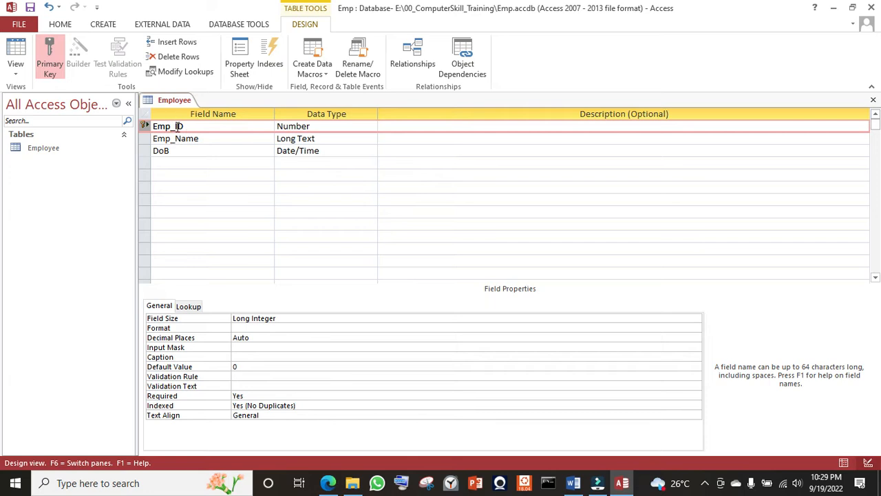
left_click(140, 138)
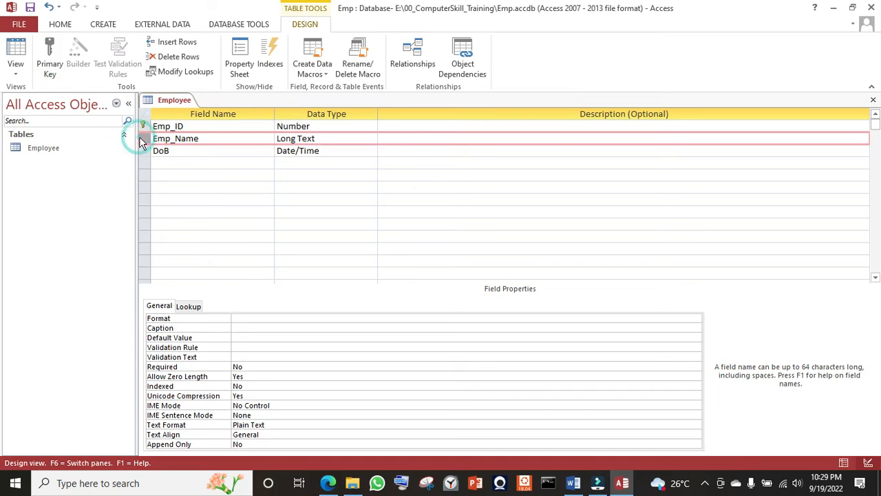
right_click(145, 140)
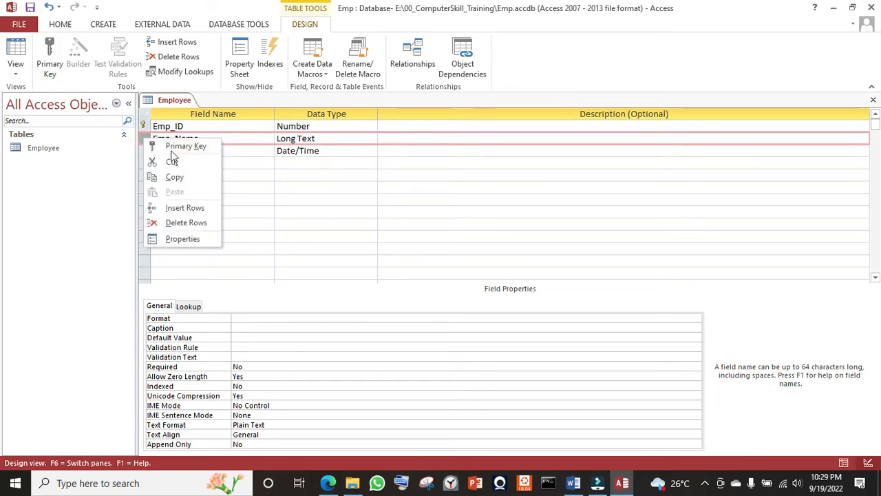
left_click(359, 175)
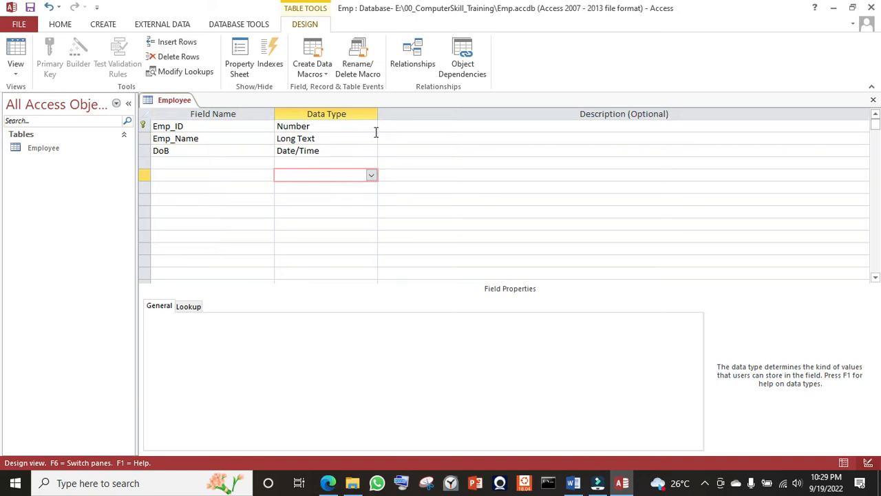
left_click(467, 135)
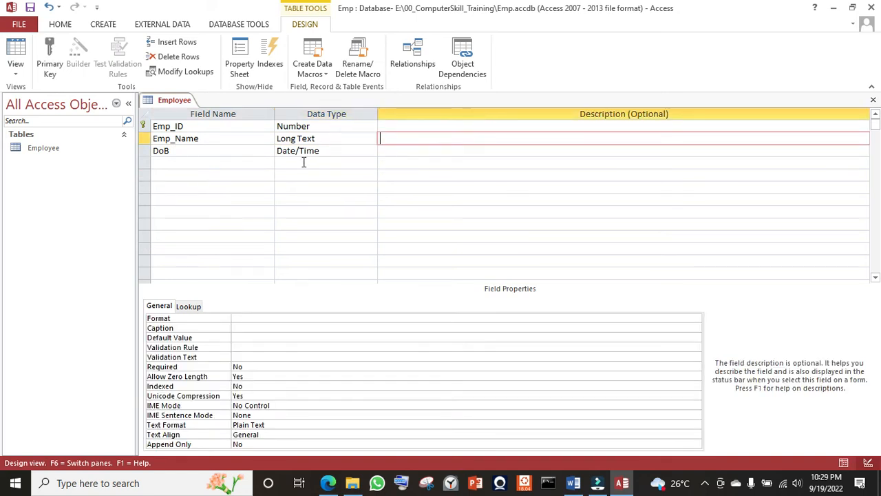
- Check part (b) of Q4 in the Word document, then save the Employee table and show it in Datasheet View
key("alt+Tab")
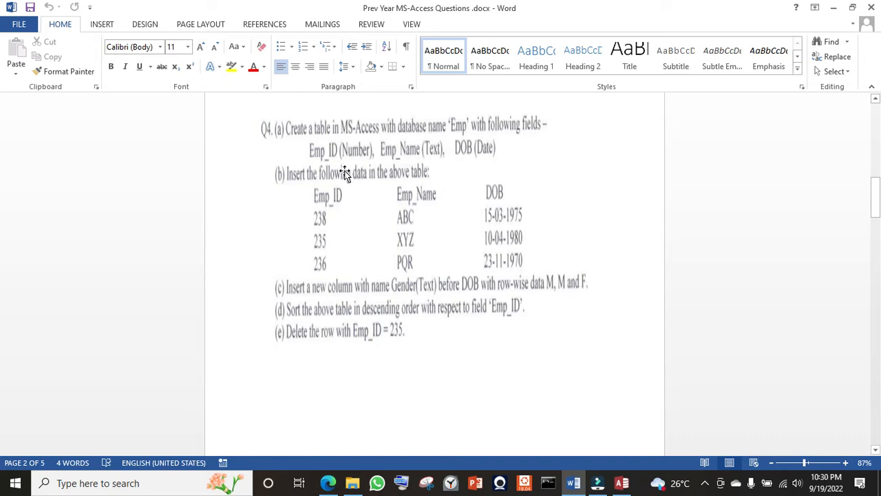
key("alt+Tab")
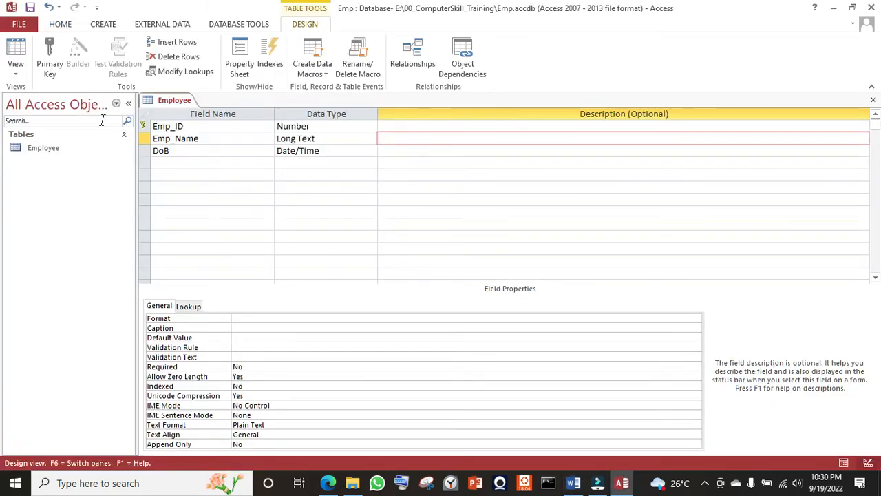
left_click(15, 67)
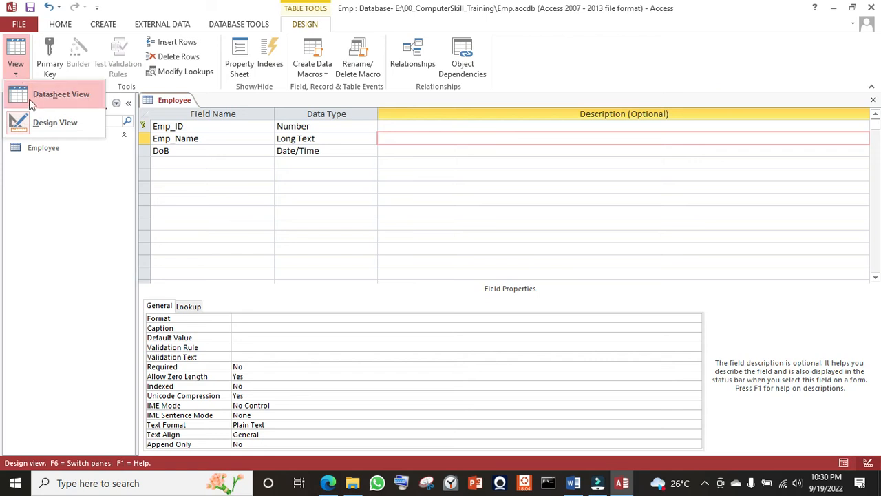
left_click(43, 97)
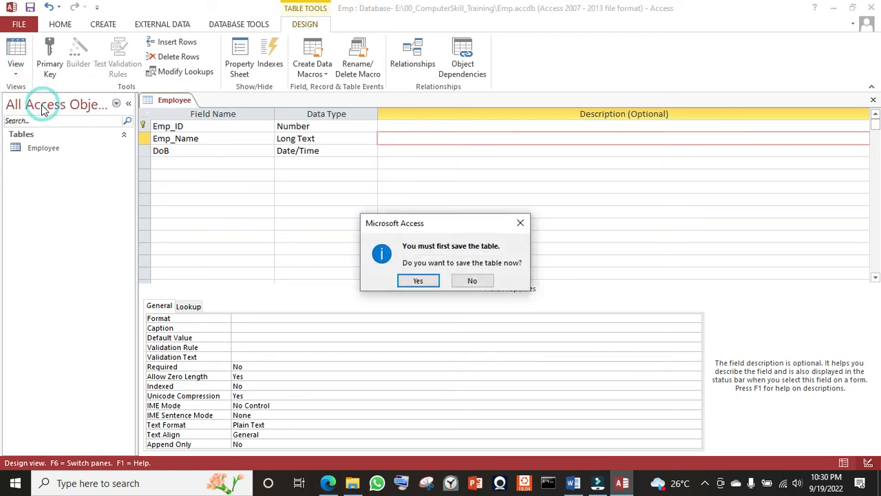
left_click(418, 283)
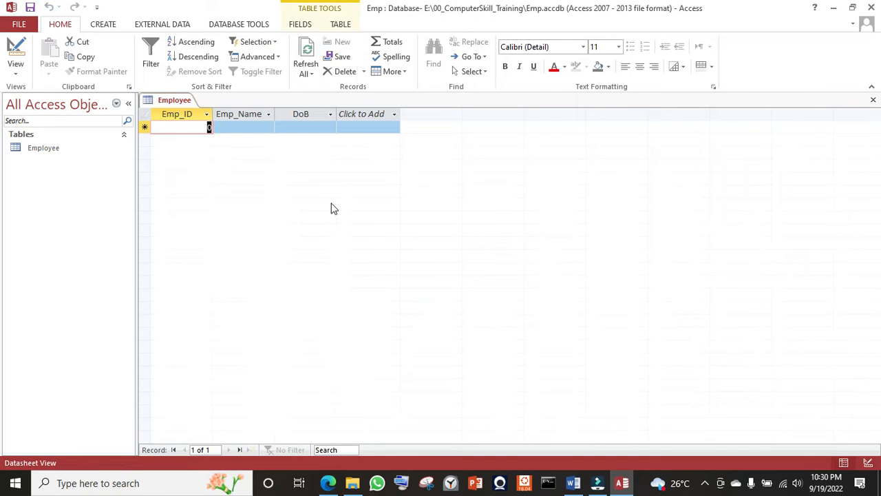
- Enter Emp_ID 238 and Emp_Name ABC in the first record, following the data in the Word question
key("alt+Tab")
key("alt+Tab")
type("238")
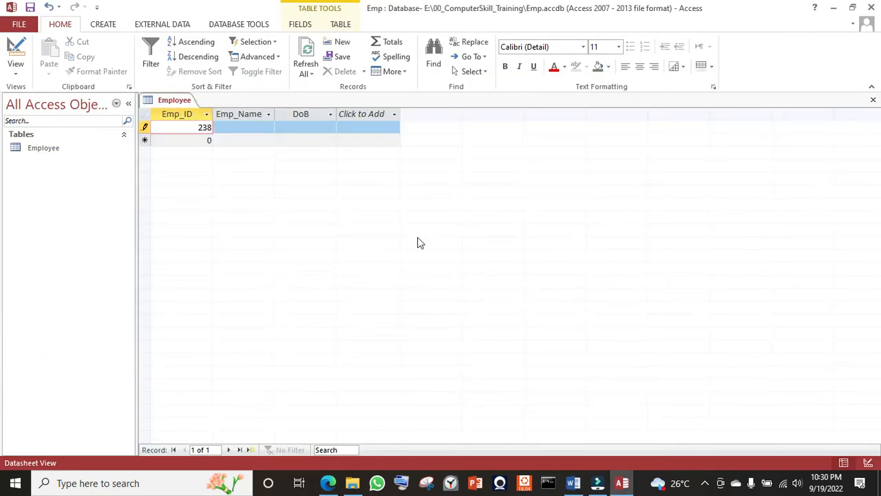
left_click(244, 128)
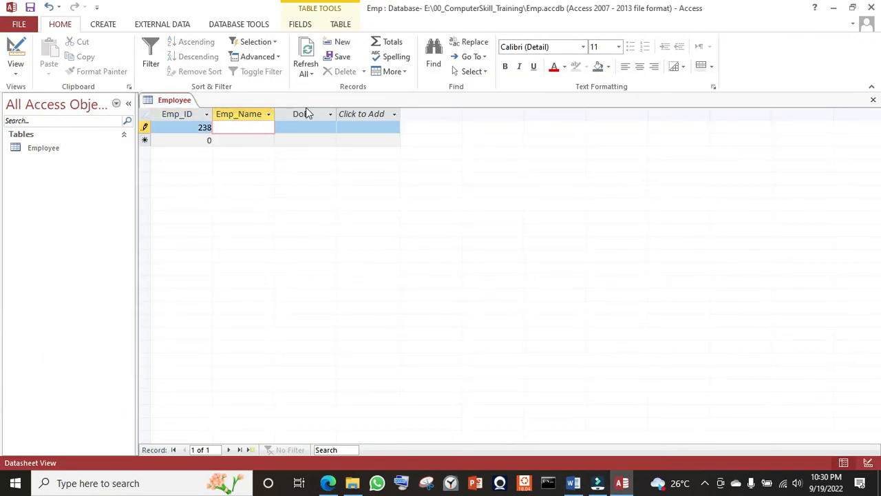
key("alt+Tab")
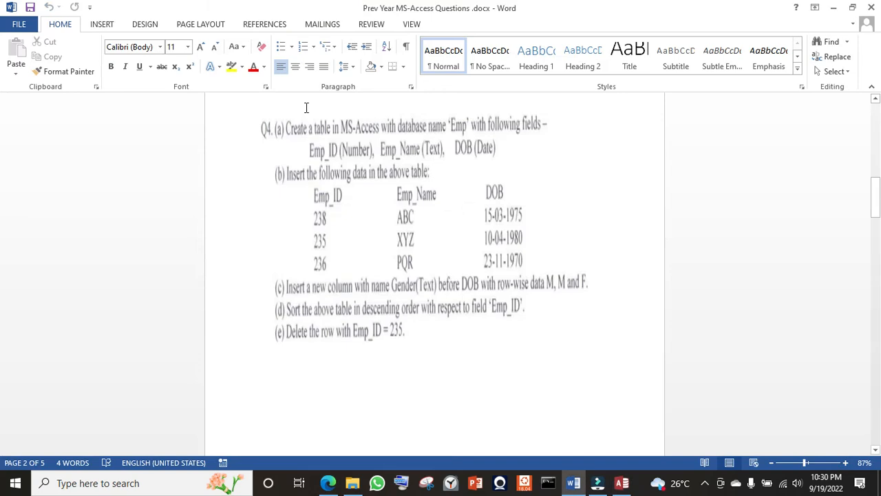
key("alt+Tab")
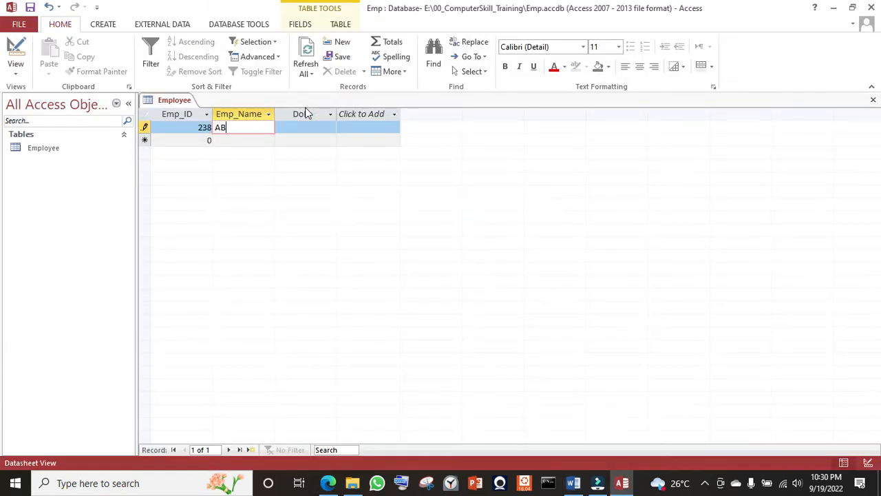
key("Tab")
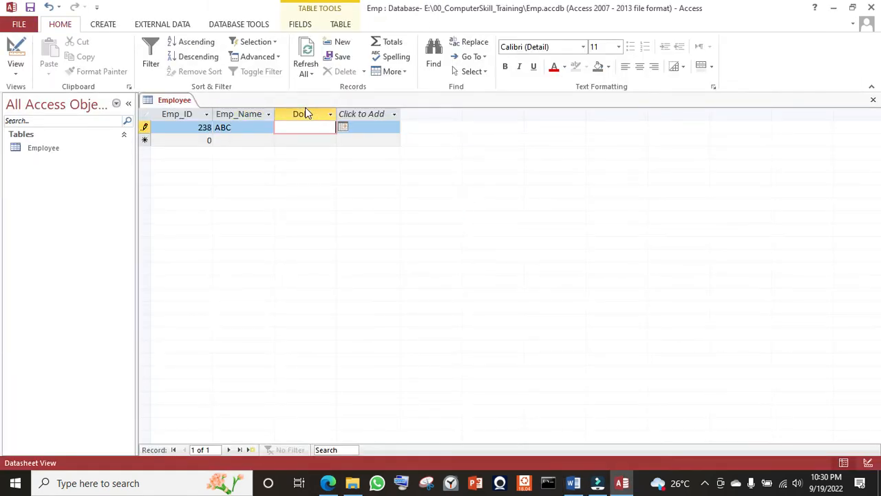
- Look up the first employee's date of birth in the Word question and enter it in the DoB field of record 238
key("alt")
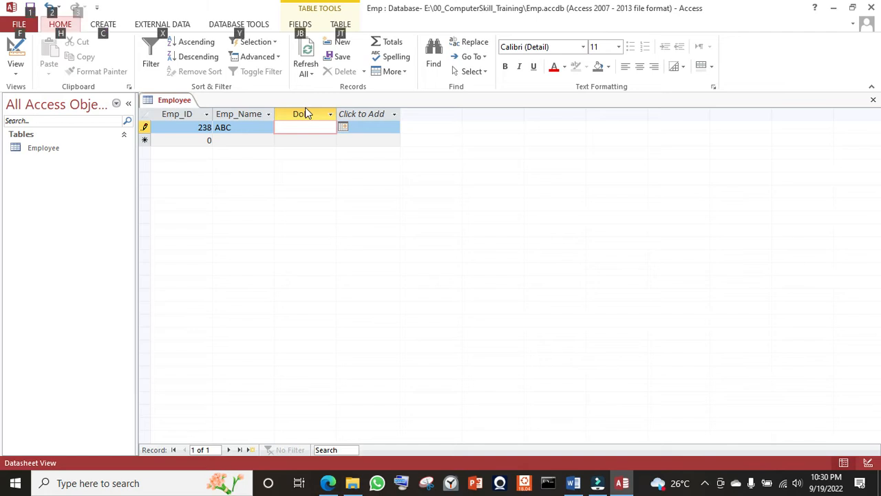
key("alt+Tab")
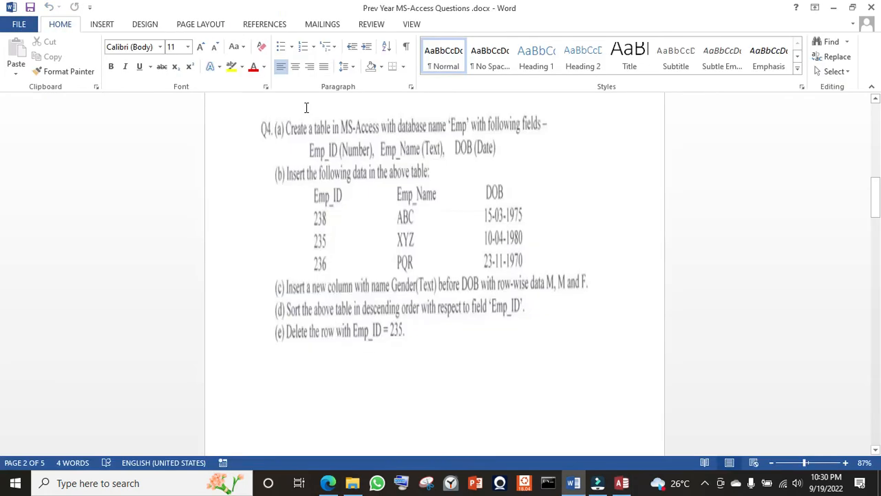
key("alt+Tab")
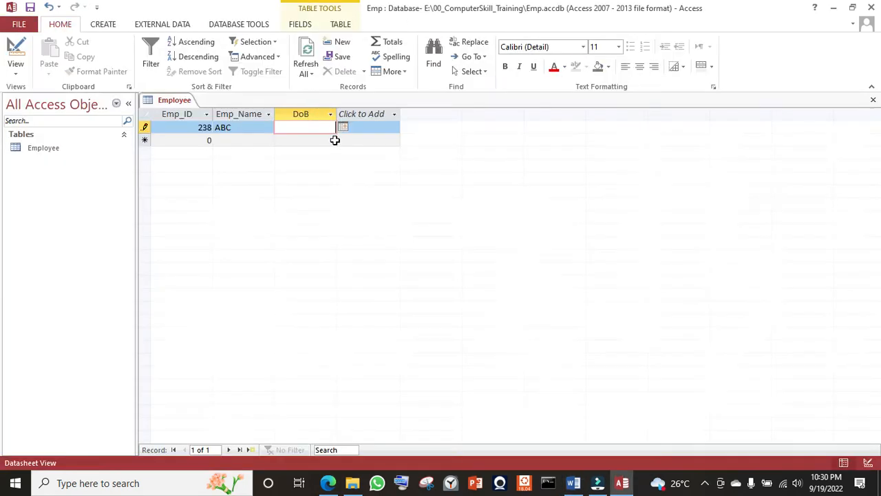
left_click(342, 128)
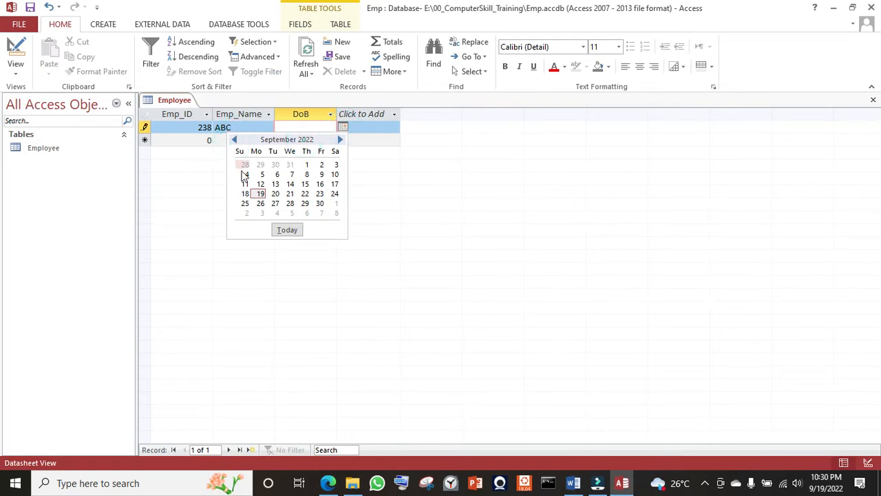
left_click(261, 194)
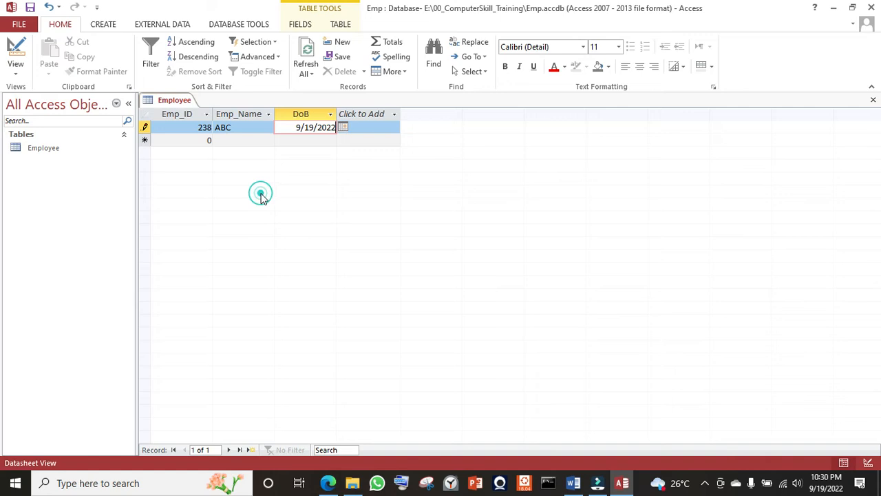
left_click(299, 126)
key("BackSpace")
type("5")
key("BackSpace")
key("BackSpace")
key("BackSpace")
key("BackSpace")
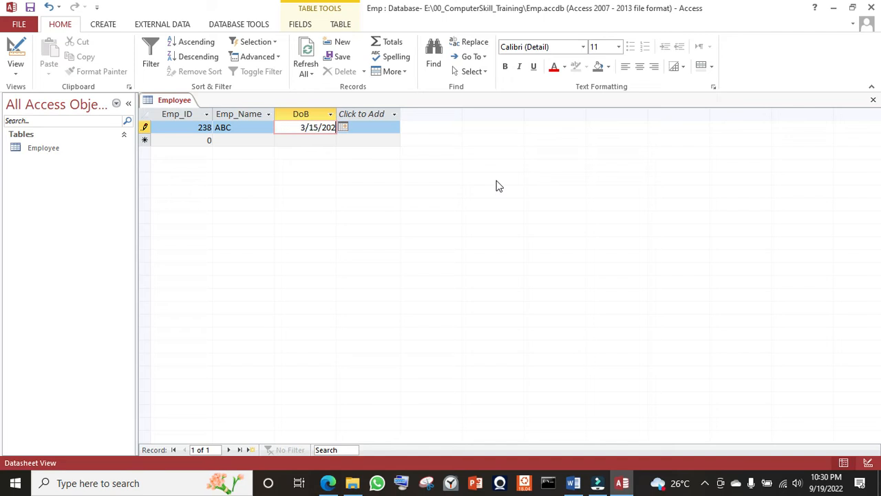
type("1975")
- Add a second record with Emp_ID 235 and Emp_Name XYZ, following the data in the Word question
left_click(193, 140)
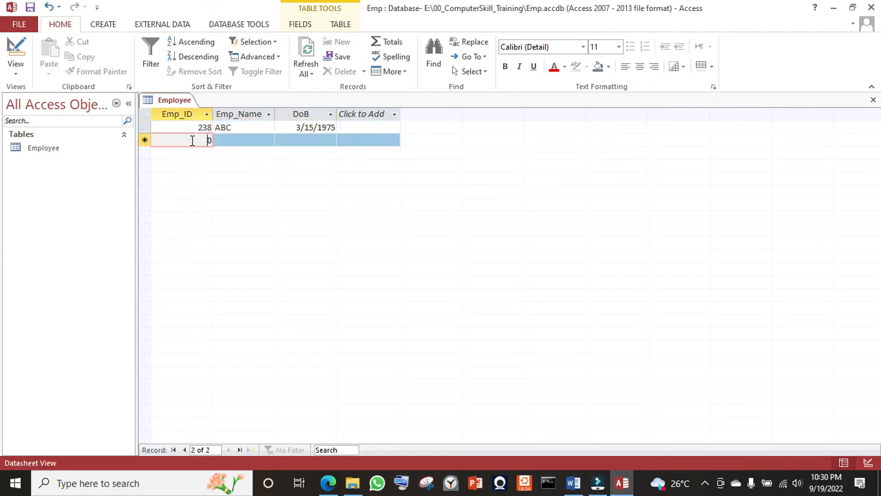
key("alt+Tab")
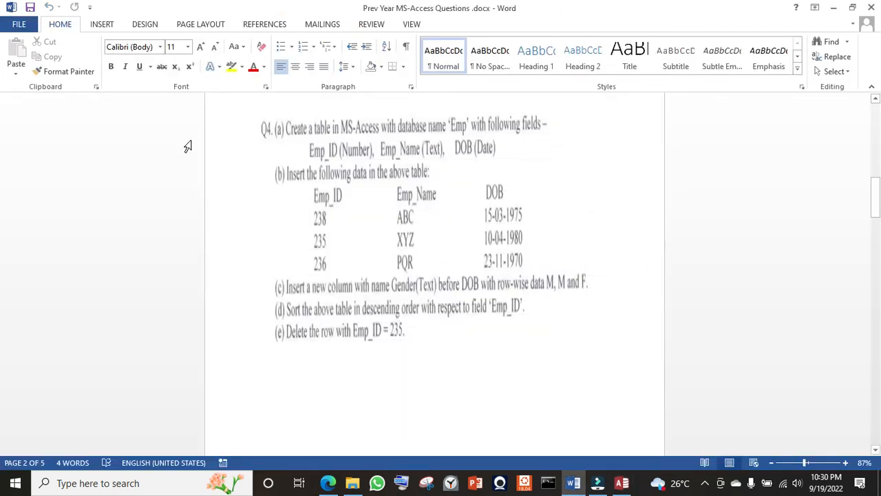
key("alt+Tab")
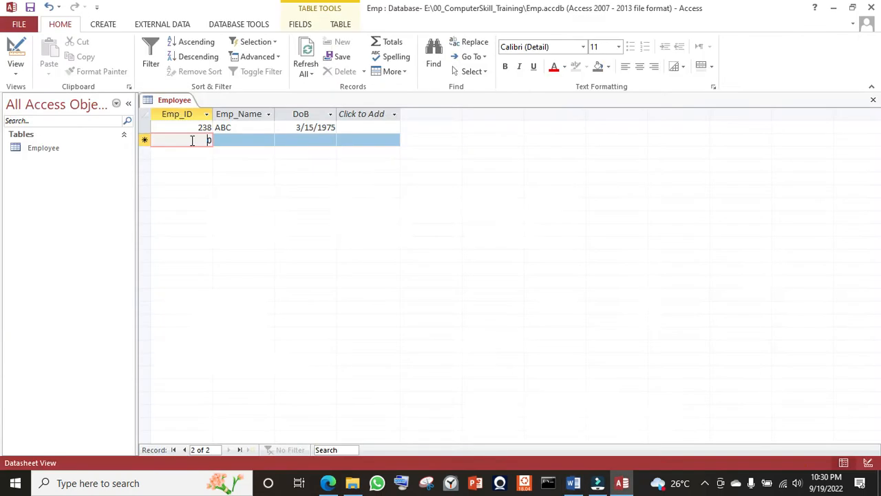
type("23")
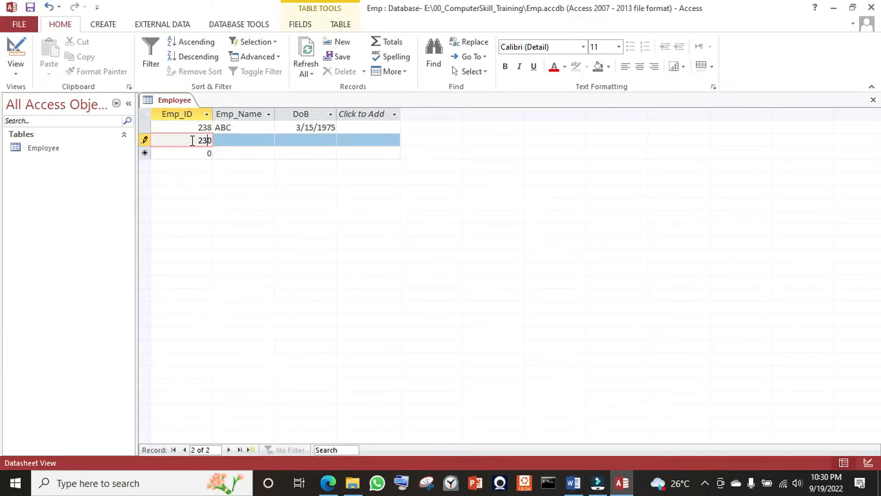
type("5")
key("Delete")
key("Tab")
key("alt+Tab")
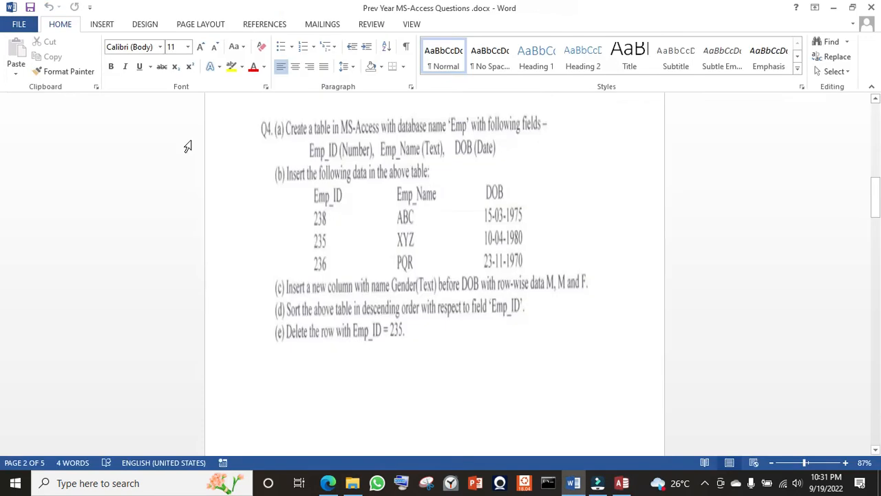
key("alt+Tab")
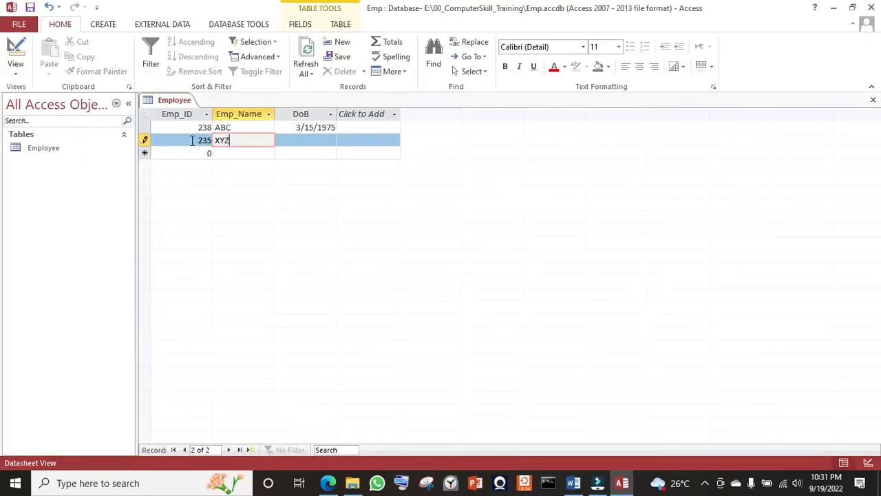
- Look up the second employee's date of birth in the Word question and enter it in the DoB field of record 235
key("Tab")
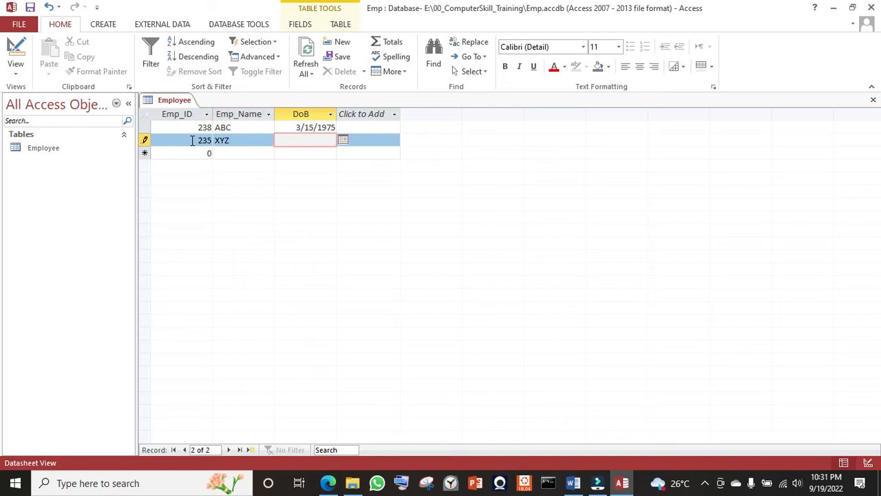
key("Tab")
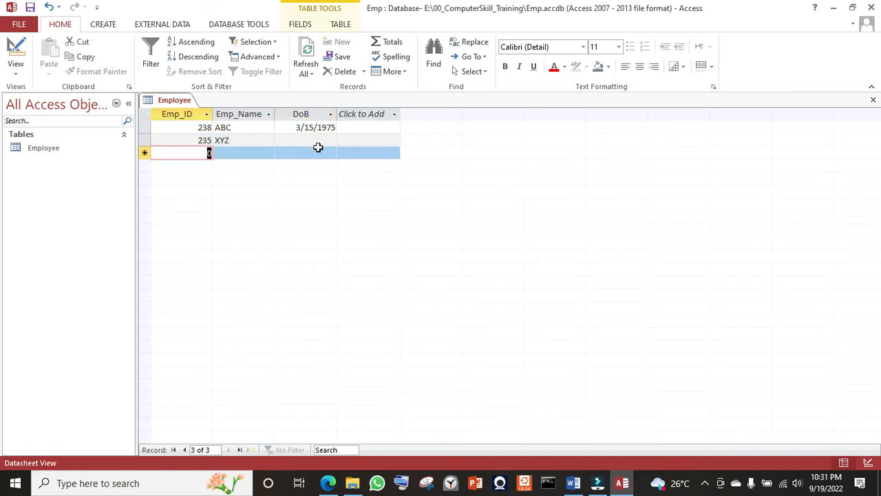
left_click(318, 146)
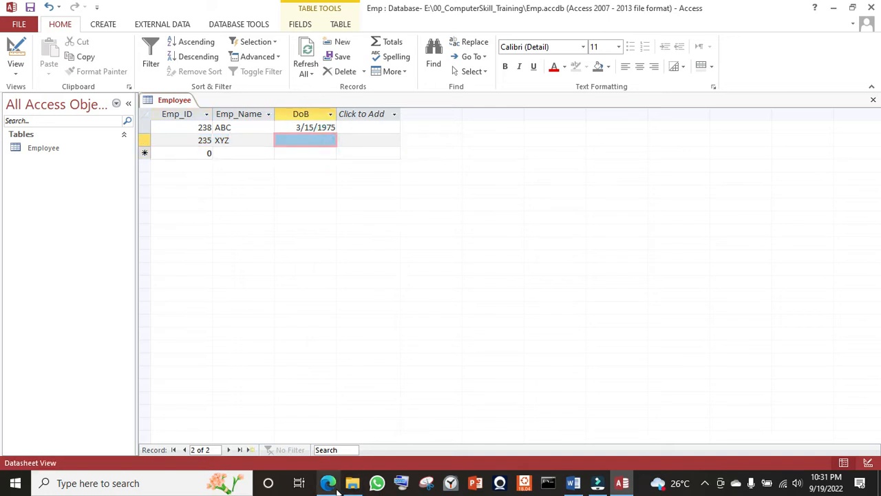
left_click(329, 484)
left_click(330, 484)
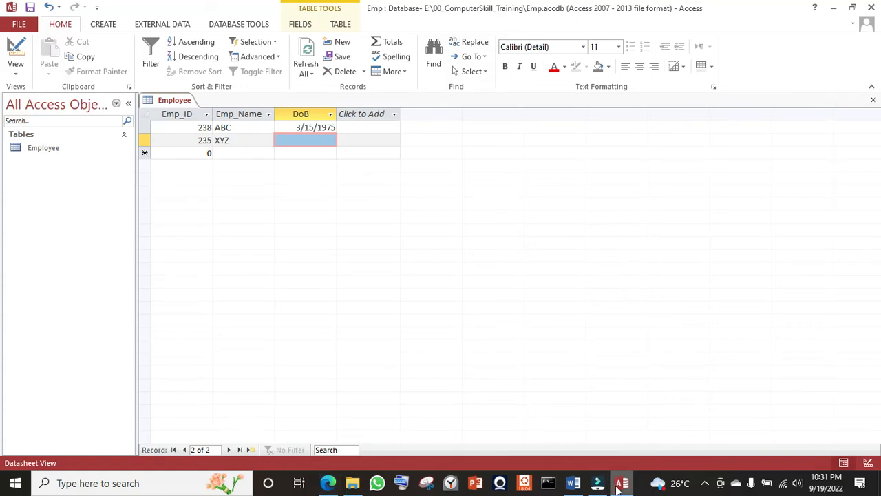
mouse_move(573, 490)
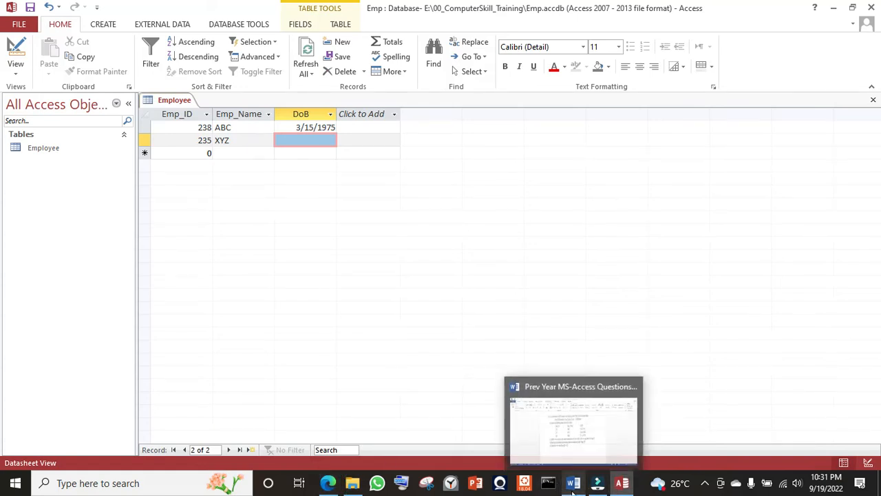
left_click(580, 458)
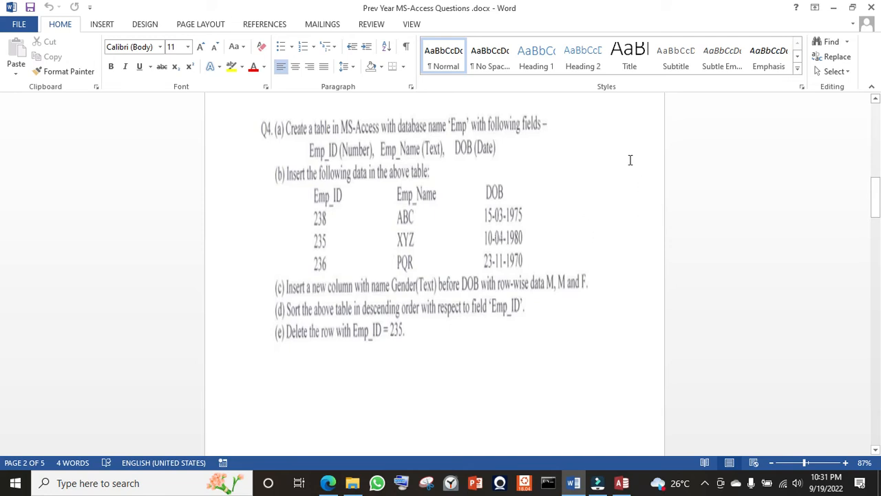
key("alt+Tab")
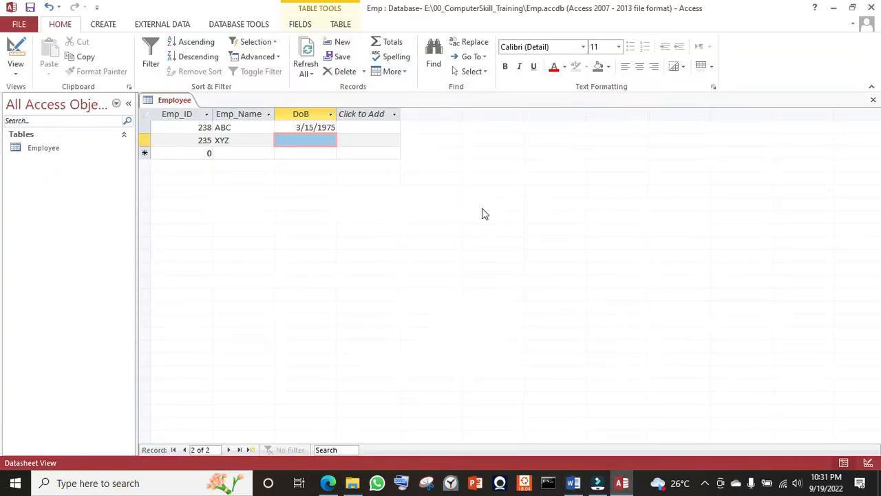
type("4")
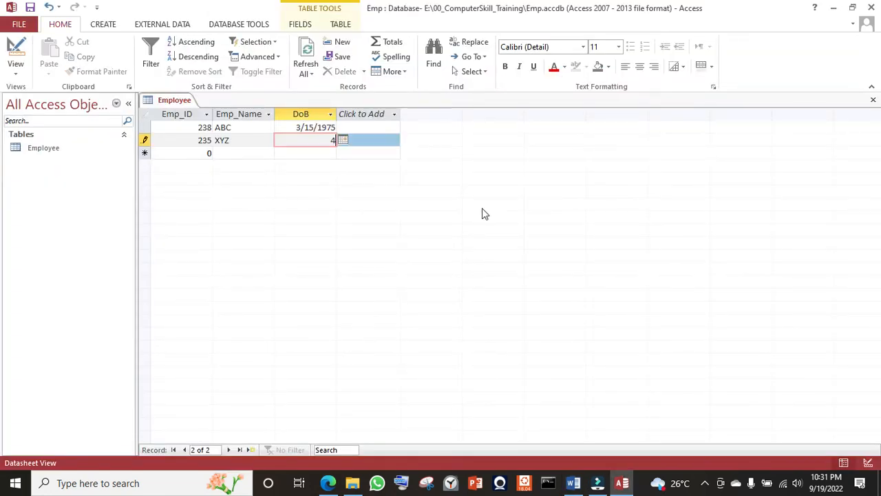
type("/10/1980")
- Add a third record with Emp_ID 236 and Emp_Name PQR, following the data in the Word question
left_click(197, 151)
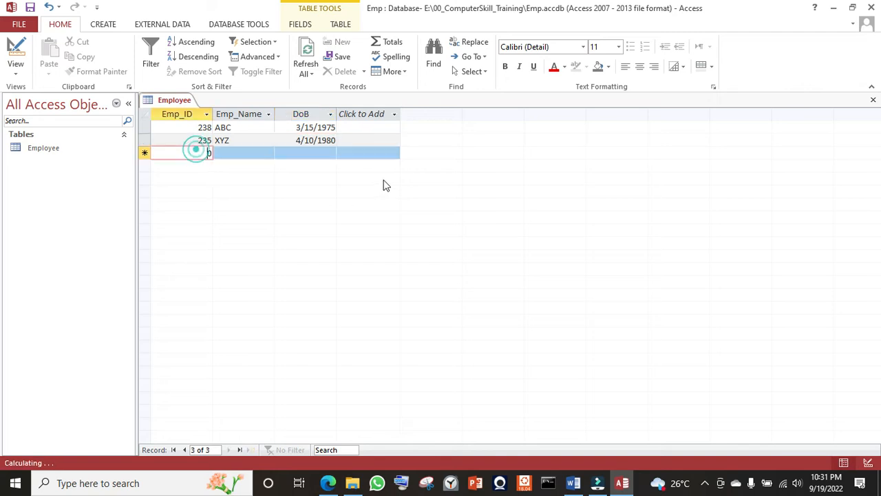
key("alt+Tab")
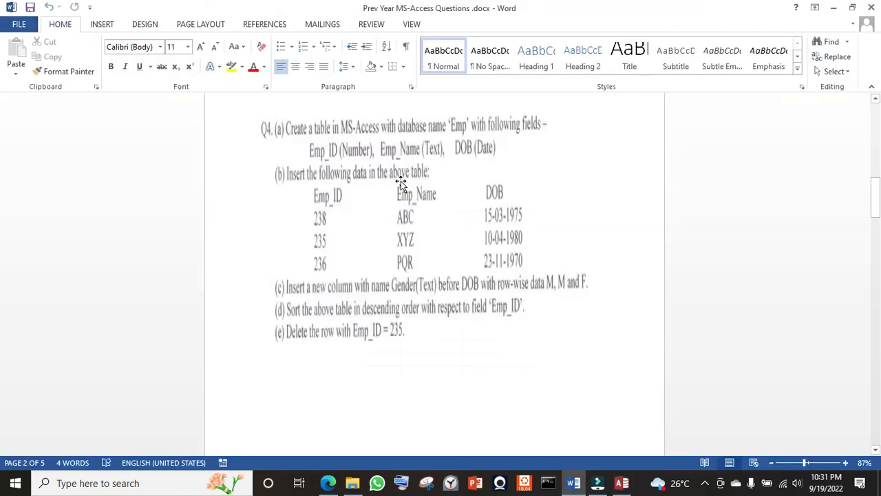
key("alt+Tab")
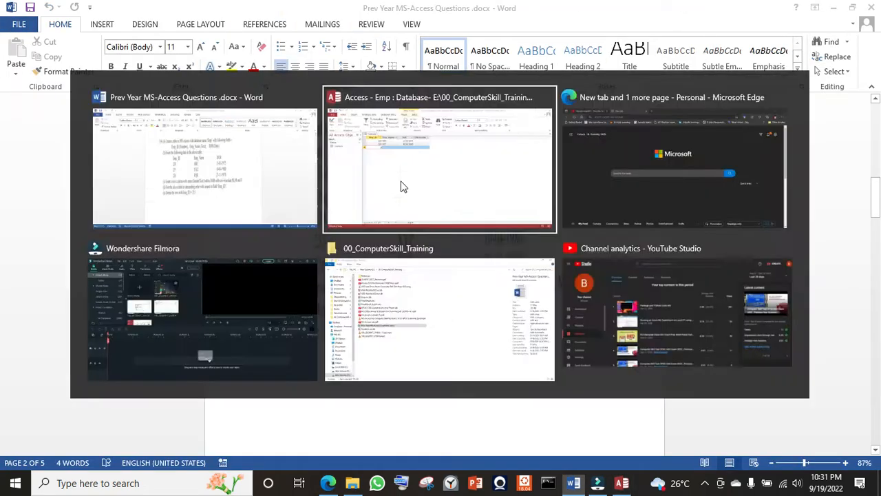
type("23")
key("Delete")
type("6")
key("Tab")
type("PQ")
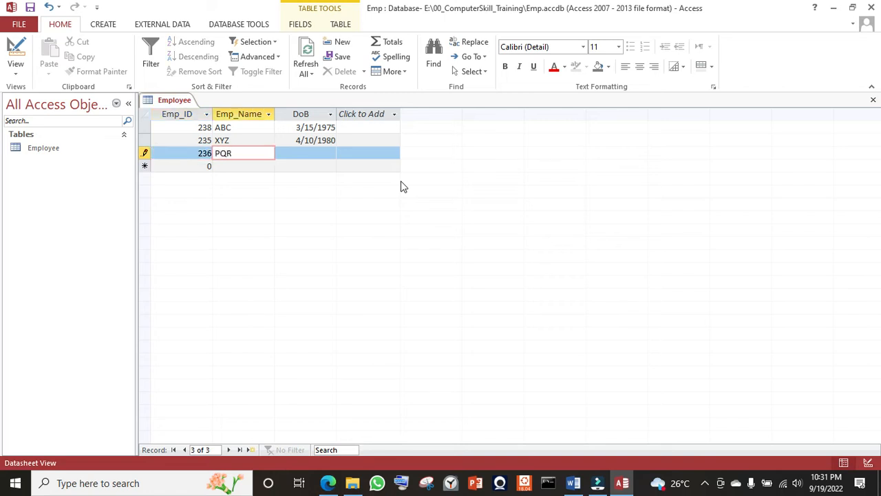
- Look up the third employee's date of birth in the Word question, enter it for record 236 and save the Employee table
key("Tab")
key("alt+Tab")
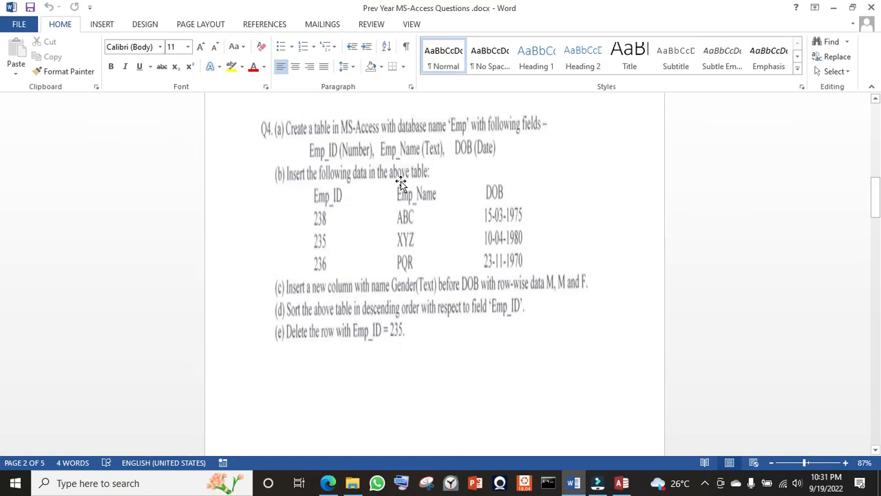
key("alt+Tab")
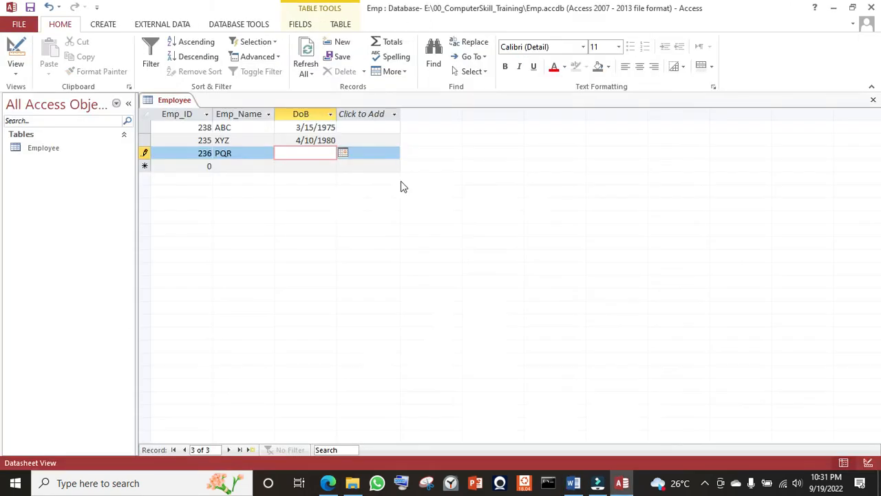
type("11/23/1970")
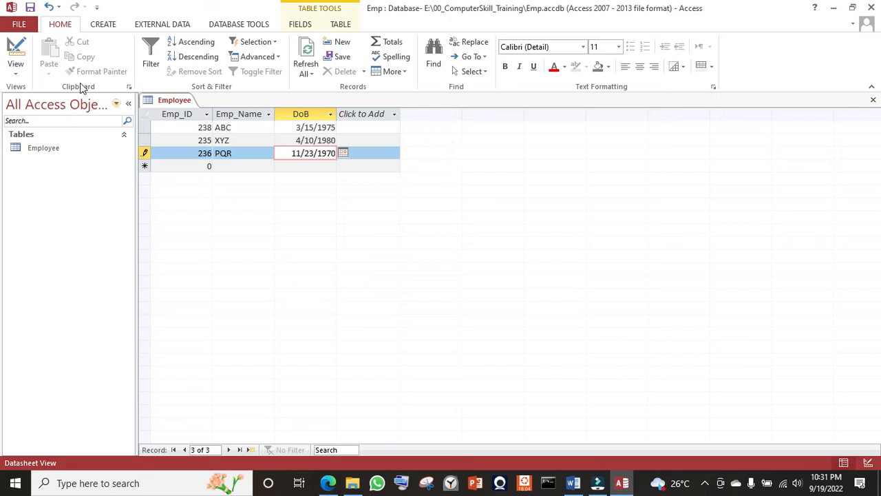
left_click(30, 6)
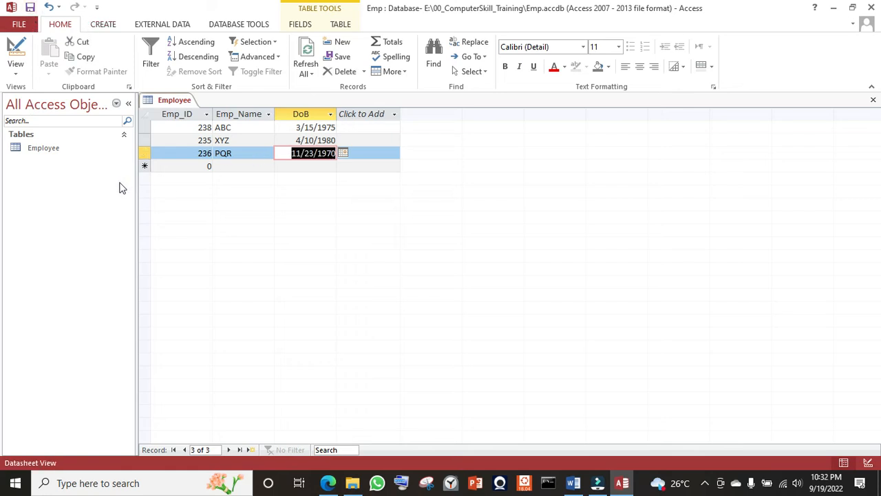
- Check the Employee table's fields and data types in Design View, then return to Datasheet View
left_click(50, 149)
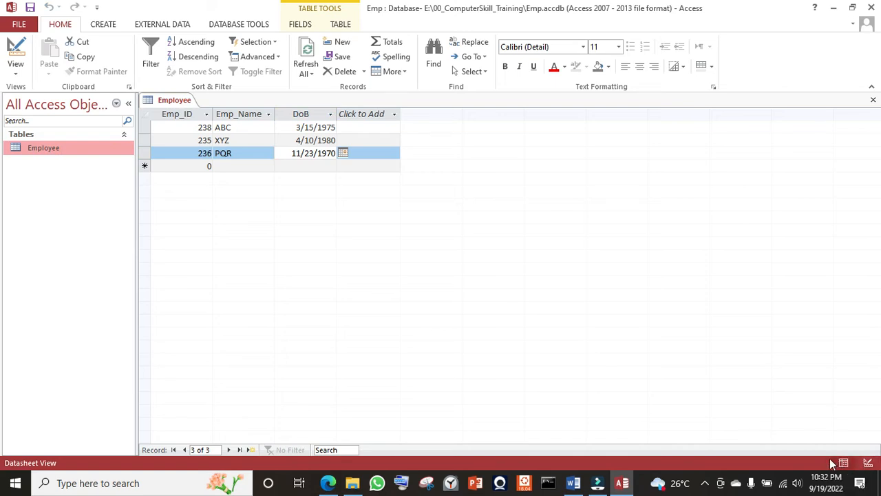
left_click(868, 462)
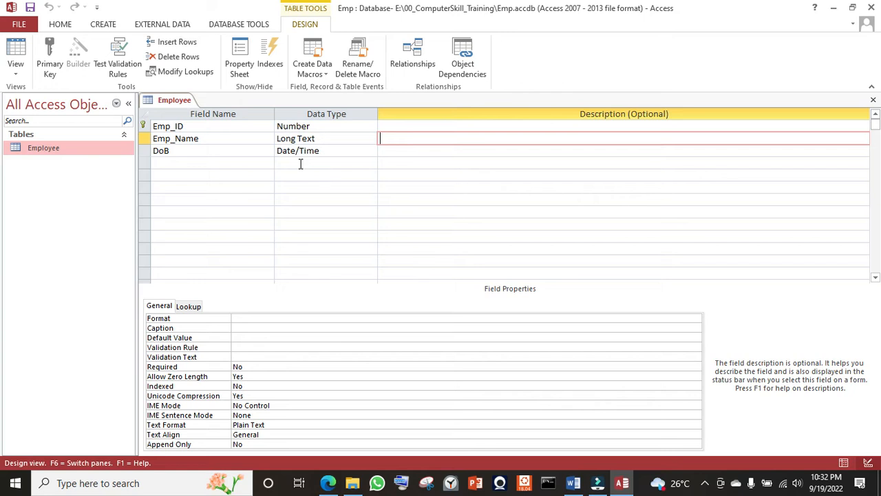
left_click(15, 70)
left_click(43, 95)
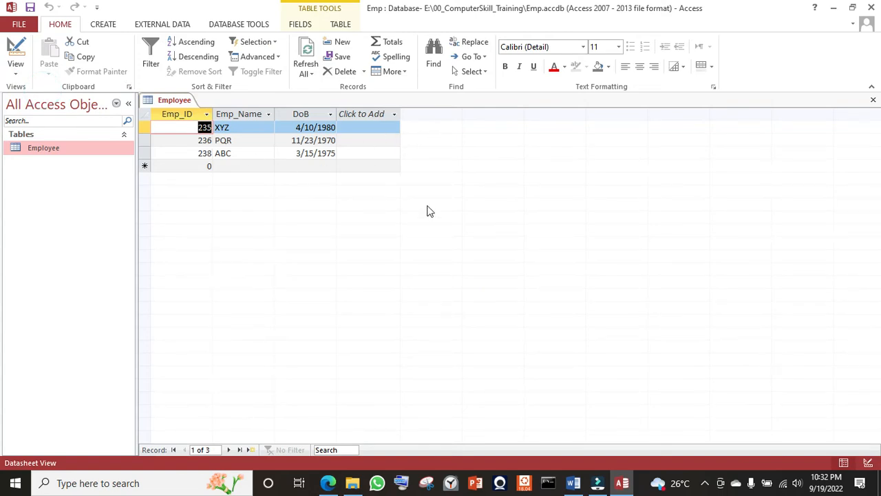
- Read part (c) of Q4 in the Word document and open the Employee table in Design View
key("alt+Tab")
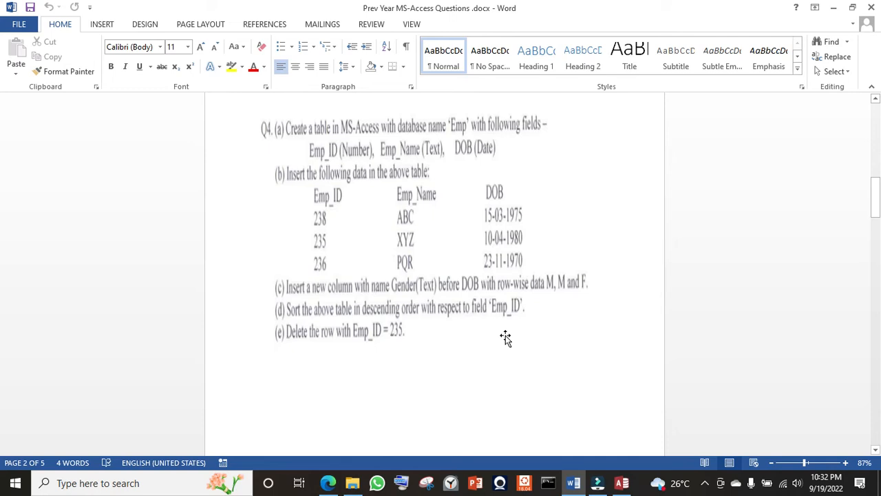
key("alt+Tab")
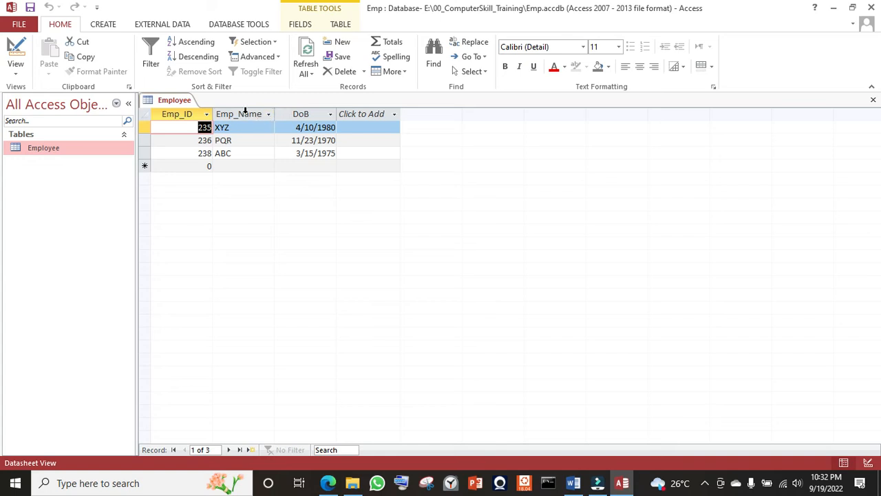
left_click(256, 113)
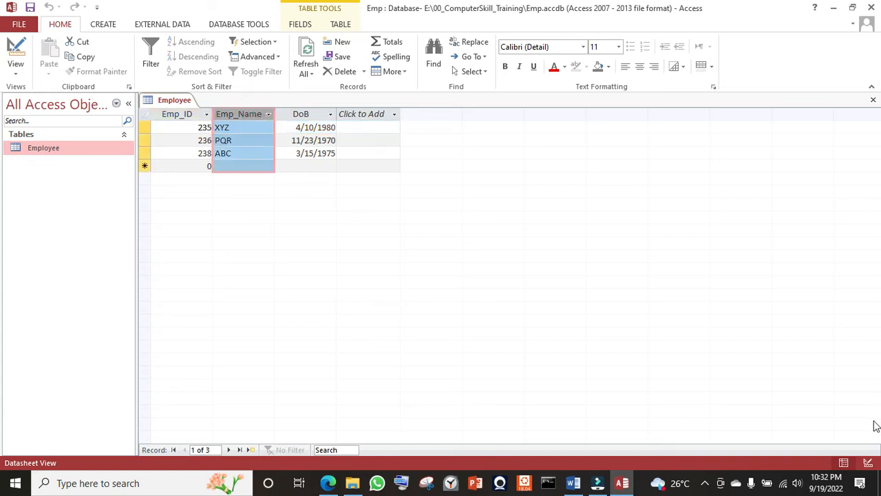
left_click(868, 462)
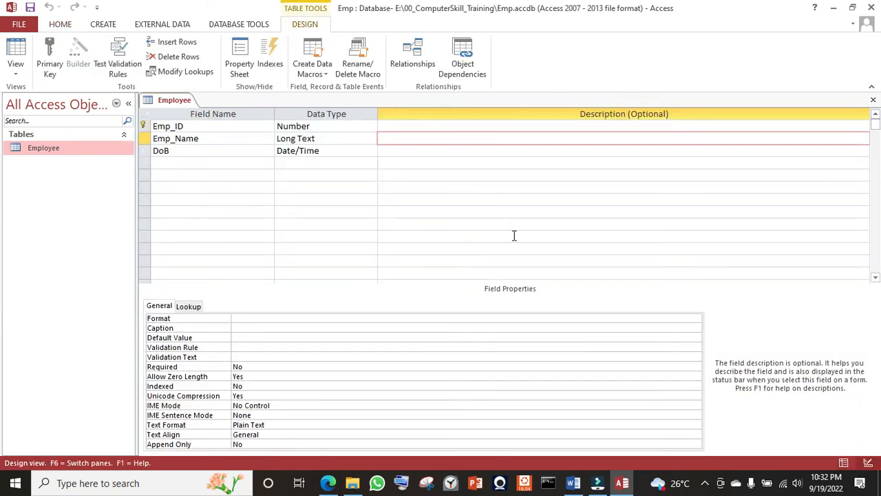
key("alt+Tab")
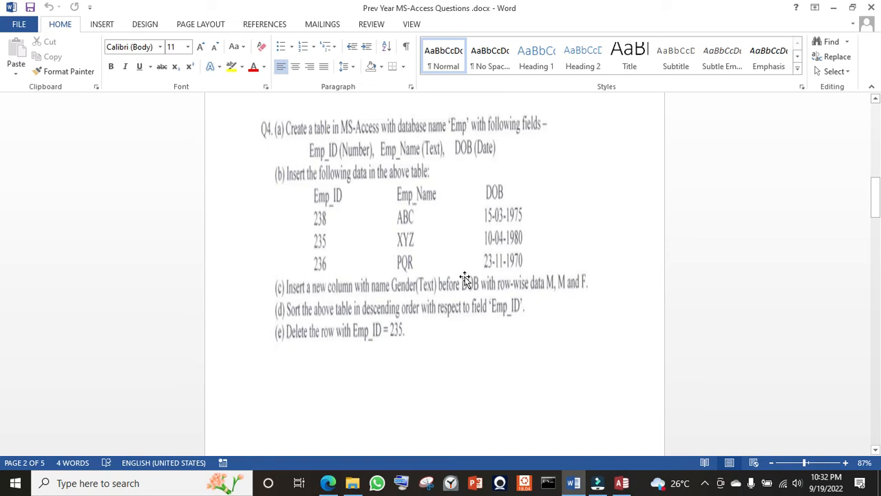
key("alt+Tab")
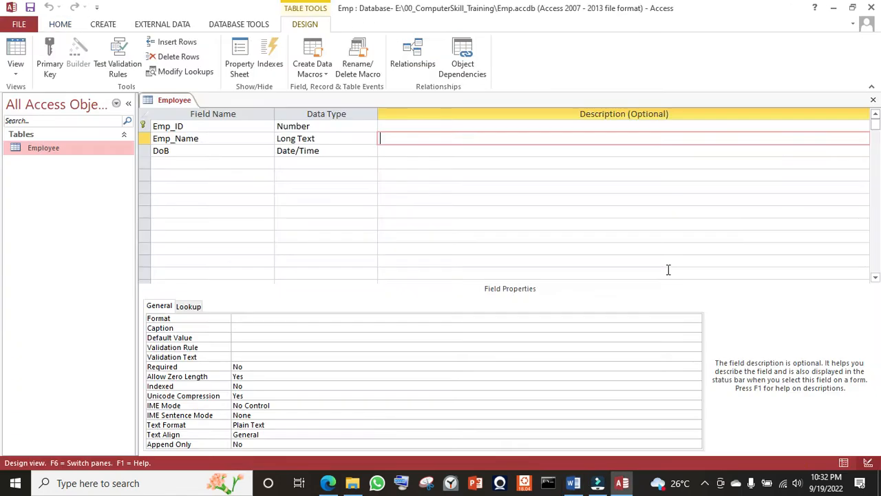
- Insert an empty field row above DoB in the Employee table design
left_click(143, 152)
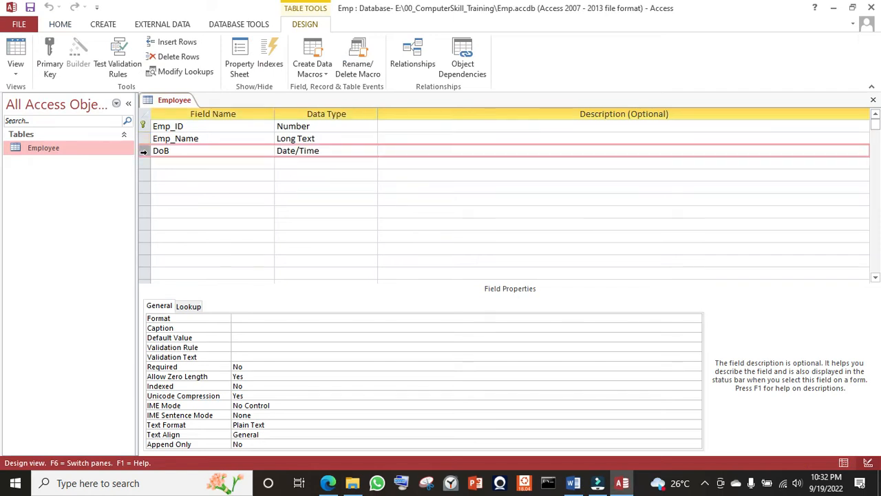
right_click(146, 158)
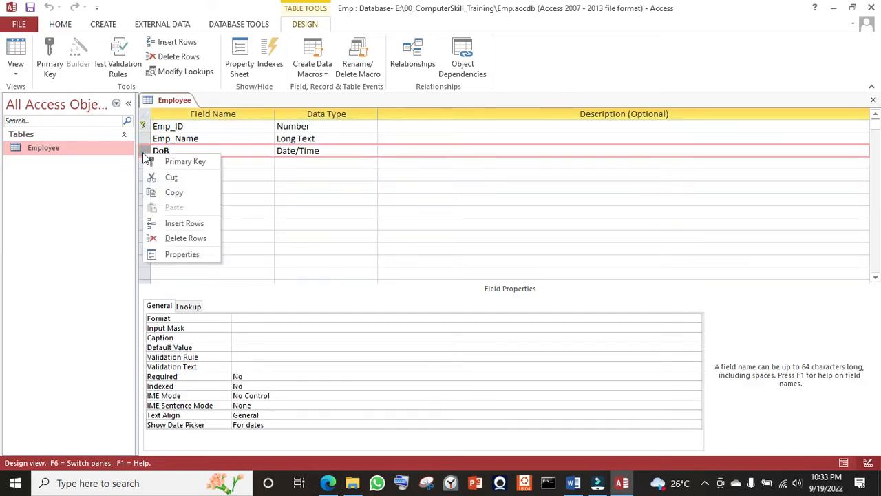
left_click(176, 223)
left_click(192, 152)
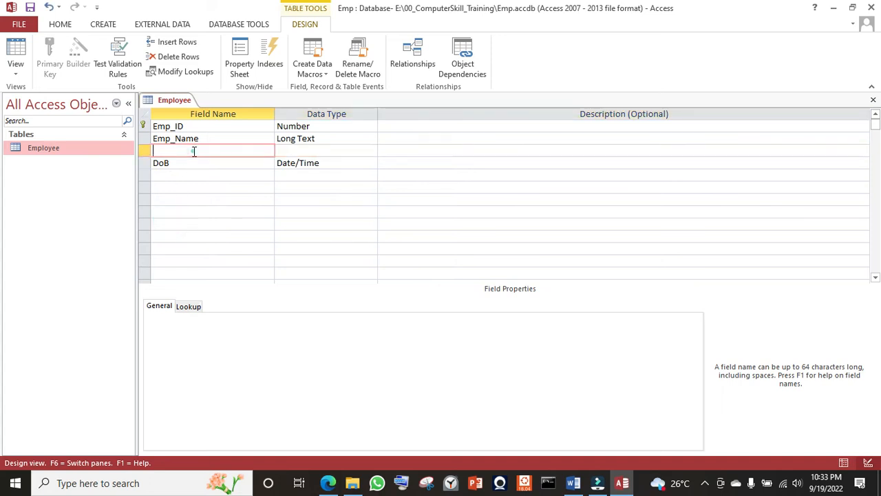
left_click(140, 163)
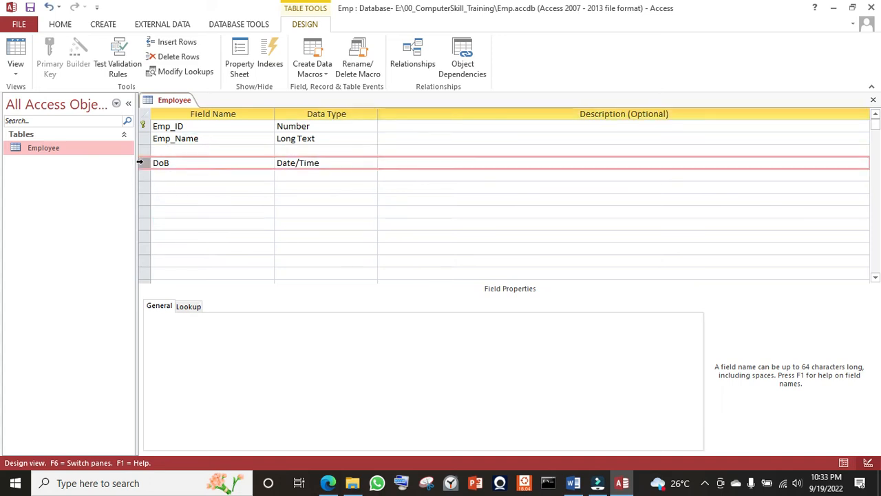
right_click(140, 164)
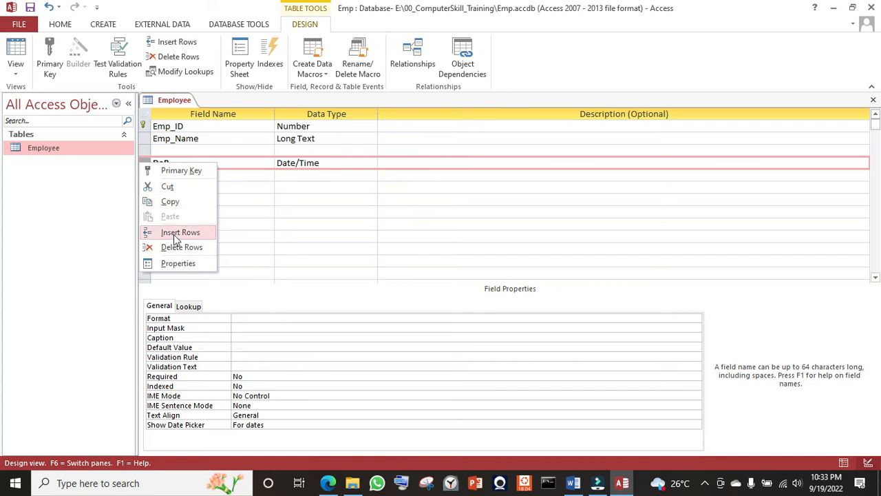
left_click(207, 151)
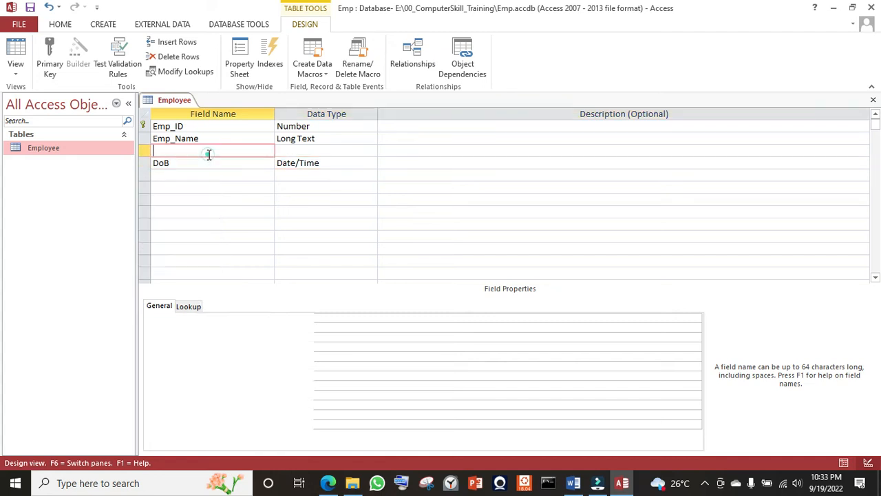
- Check the new column's name in the Word question, then define the empty row as field Gender with data type Short Text
key("alt+Tab")
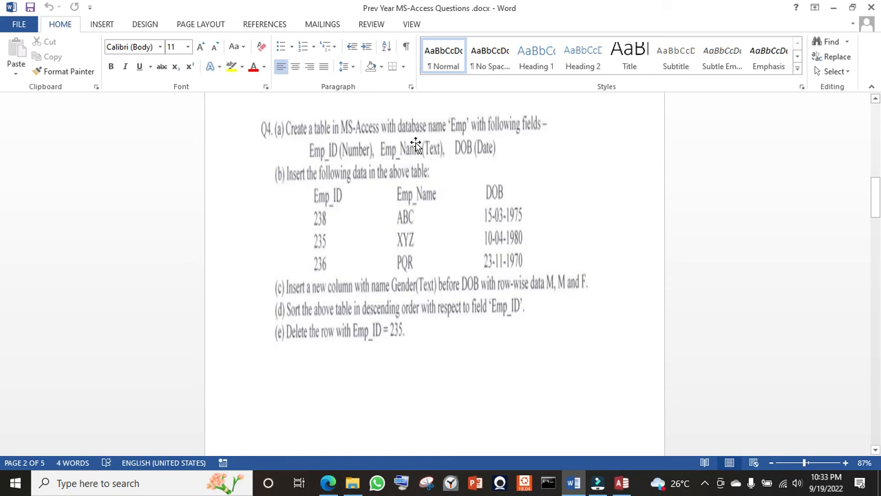
key("alt+Tab")
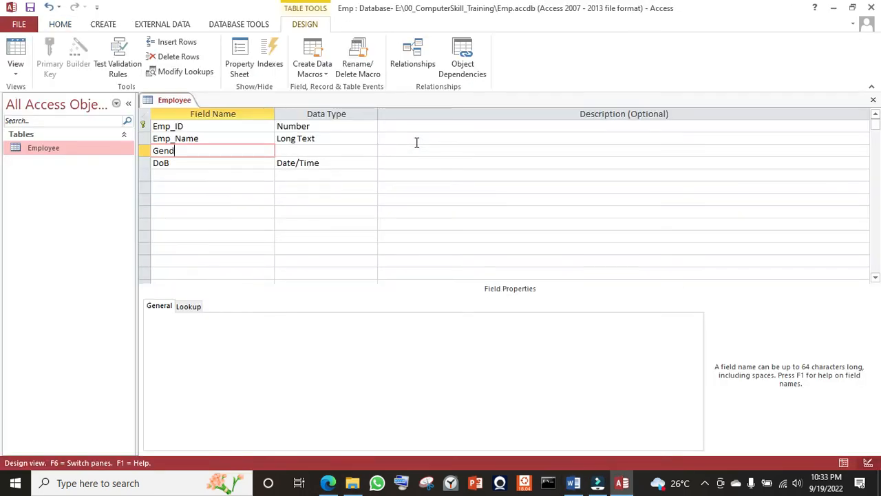
key("Tab")
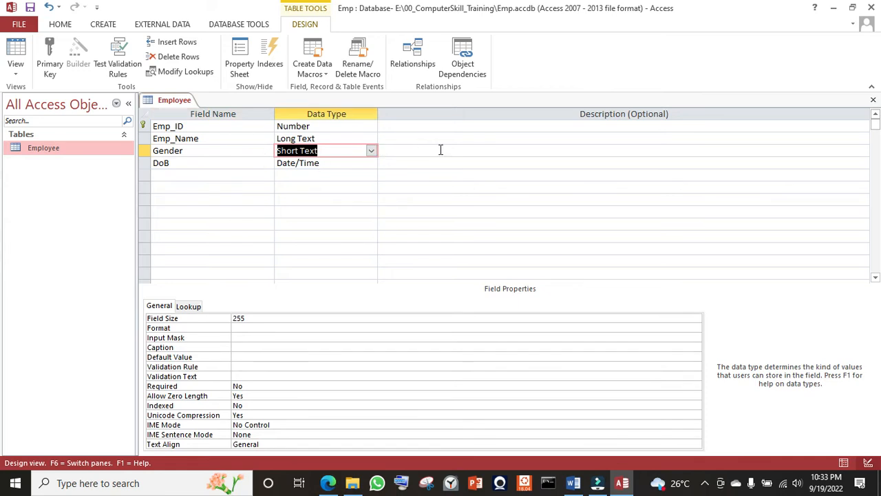
left_click(444, 160)
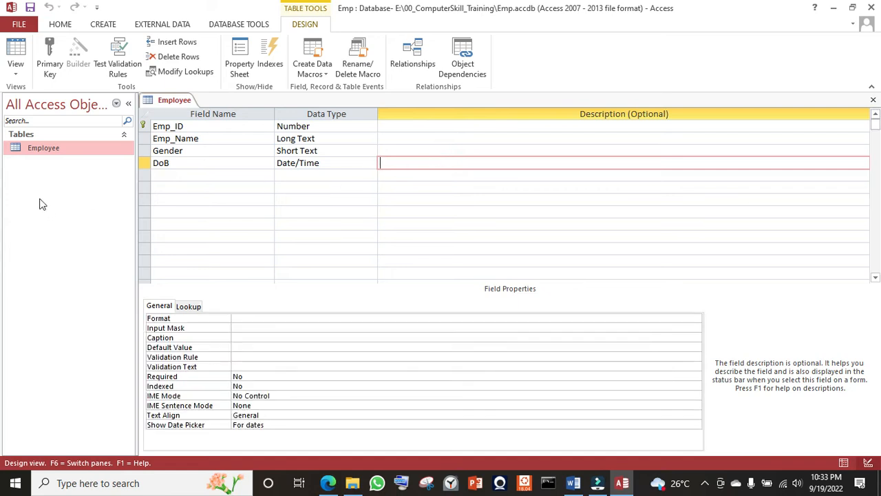
- In Employee's Datasheet View, enter the Gender values from part (c): M for 235, M for 236 and F for 238, and save
left_click(15, 74)
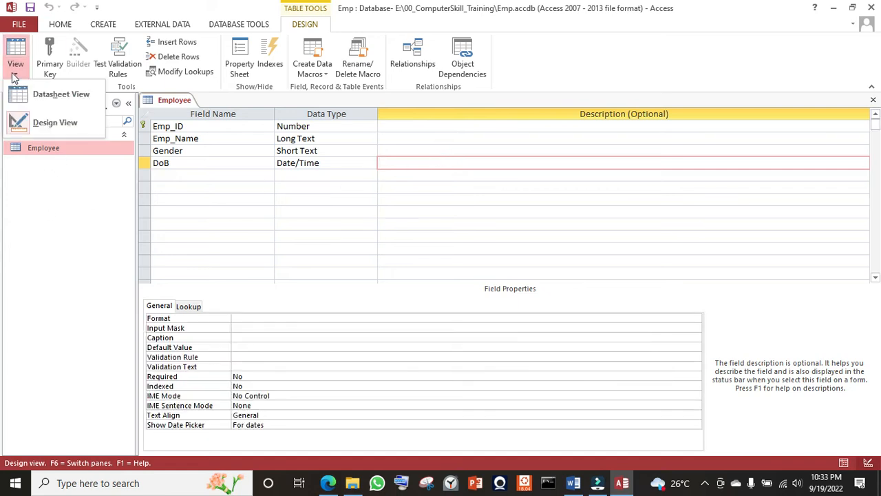
left_click(38, 104)
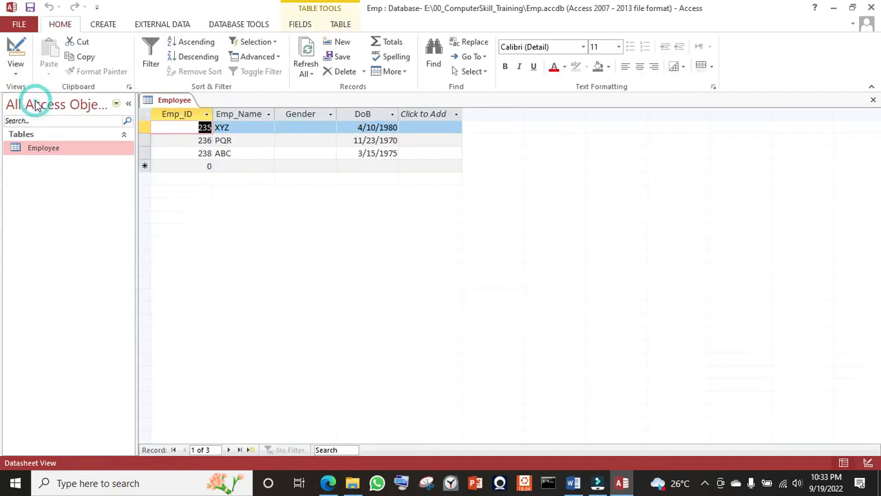
left_click(308, 116)
key("alt+Tab")
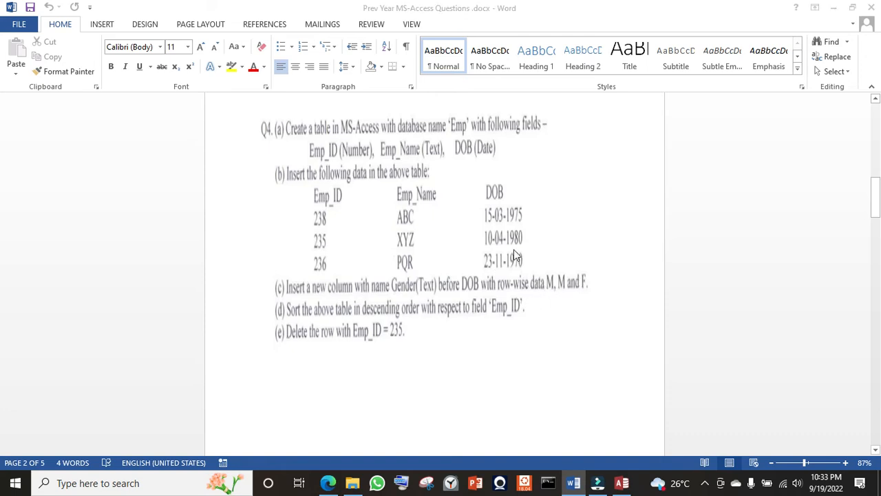
key("alt+Tab")
type("M")
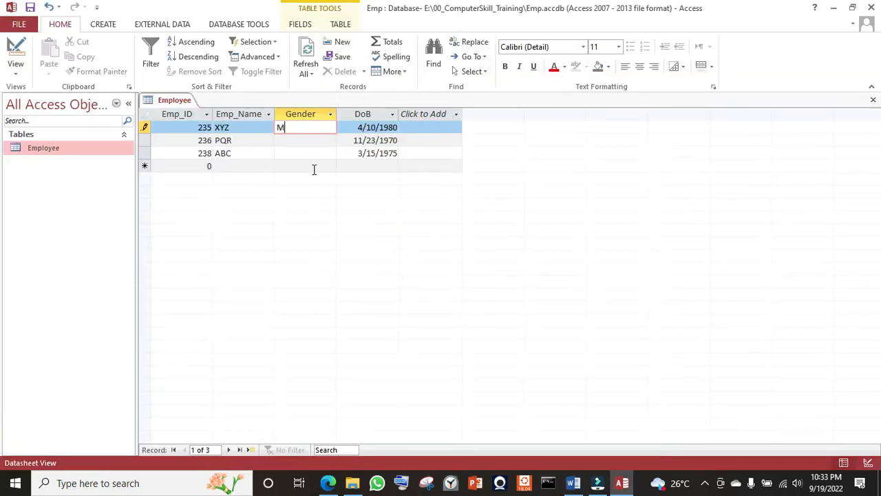
key("Down")
type("M")
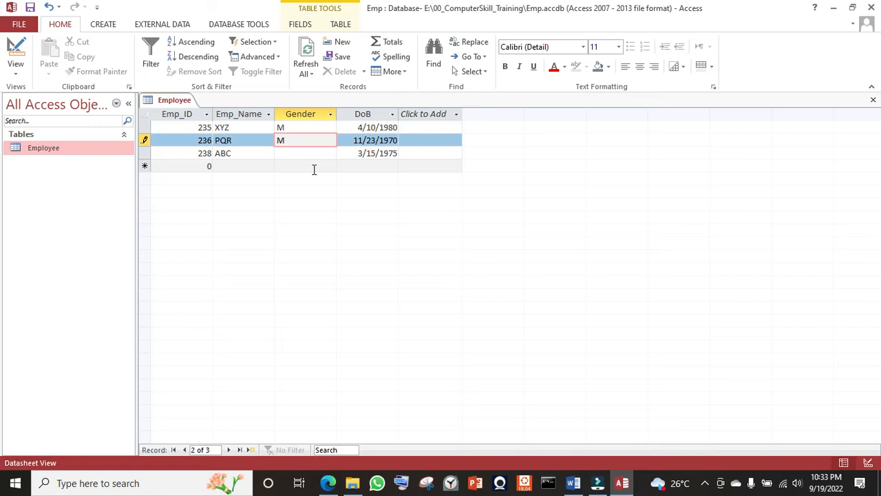
key("Down")
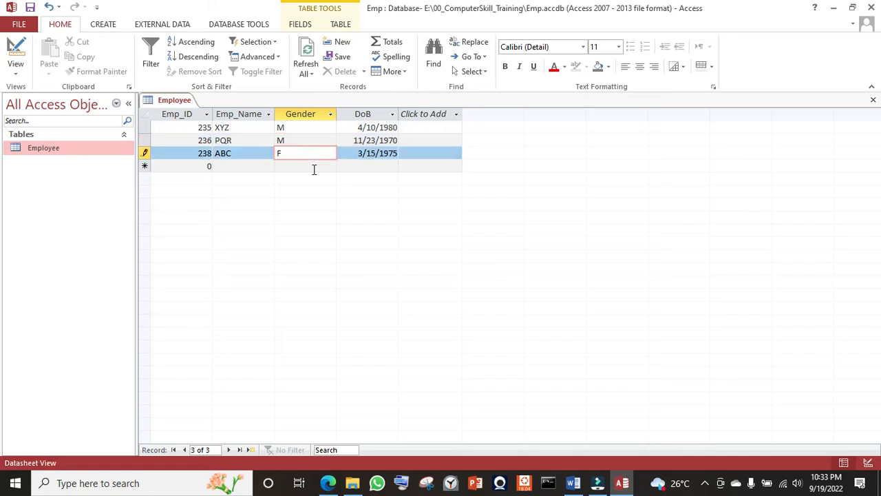
left_click(31, 7)
- Check the Employee table's field order in Design View, read part (d) of Q4 in Word, and return to Datasheet View
left_click(531, 252)
left_click(612, 138)
left_click(868, 462)
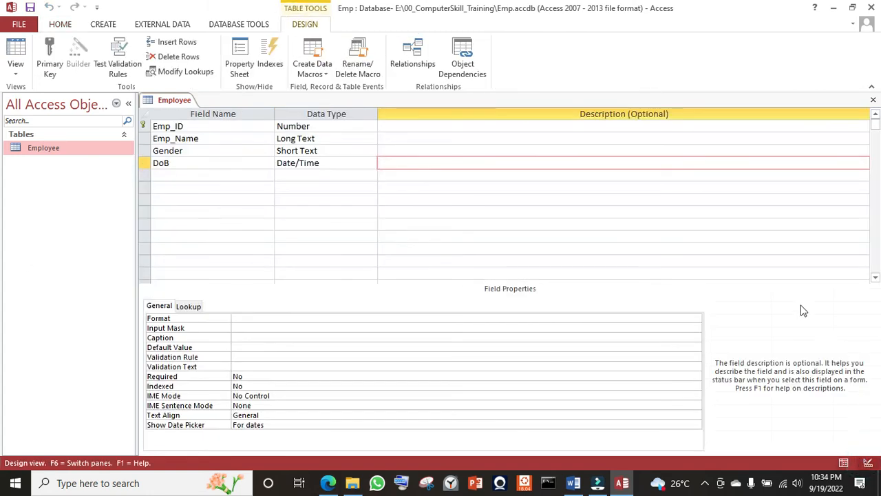
key("alt+Tab")
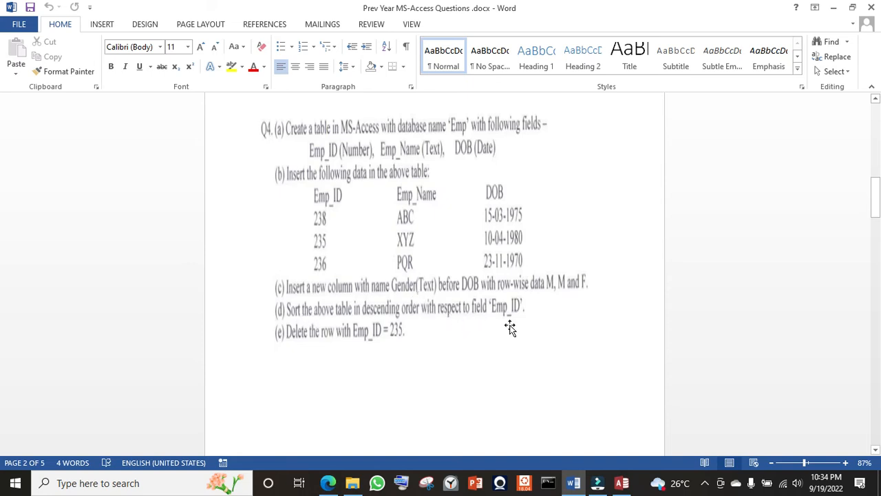
key("alt+Tab")
right_click(100, 143)
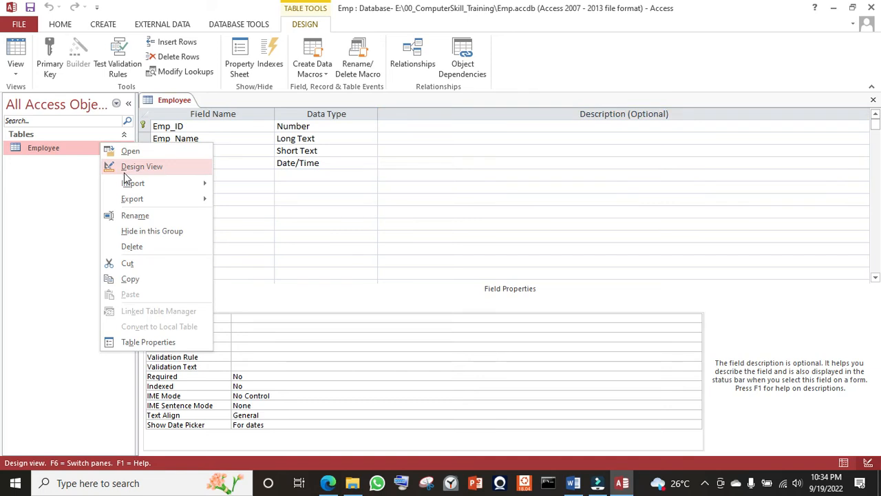
left_click(23, 74)
left_click(44, 95)
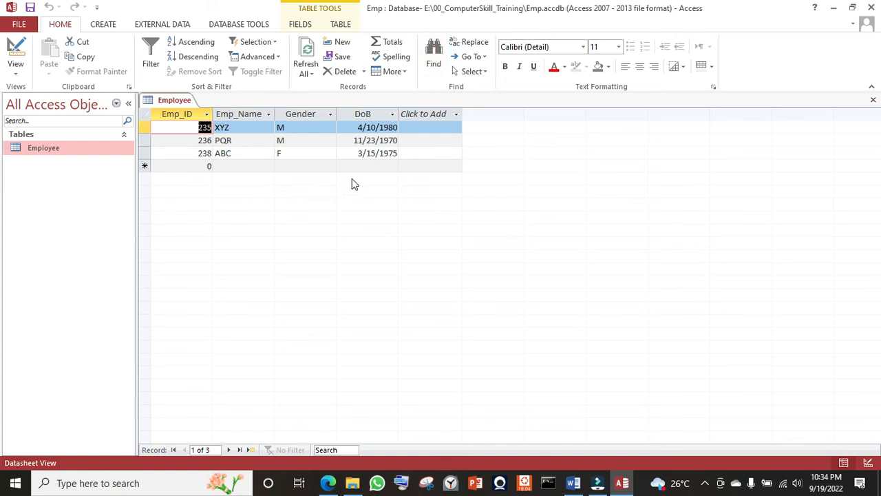
- Confirm the sort requirement in Word's part (d), then sort the Employee records by Emp_ID from largest to smallest
key("alt+Tab")
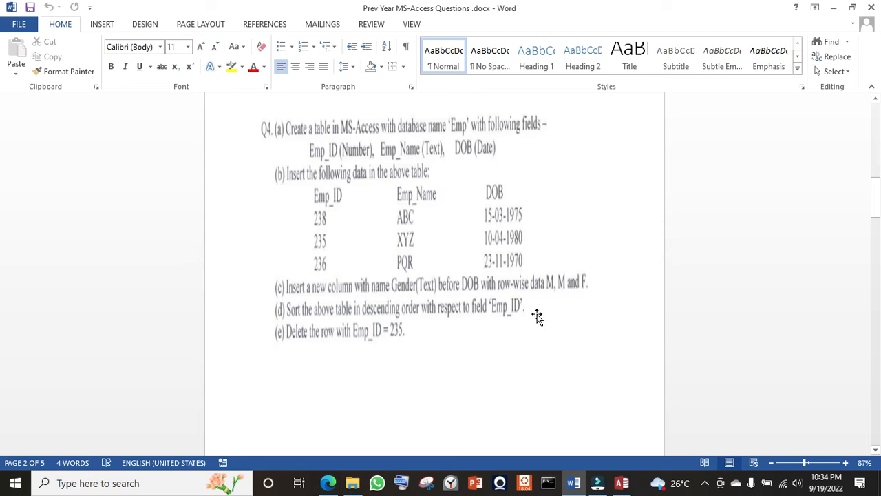
key("alt+Tab")
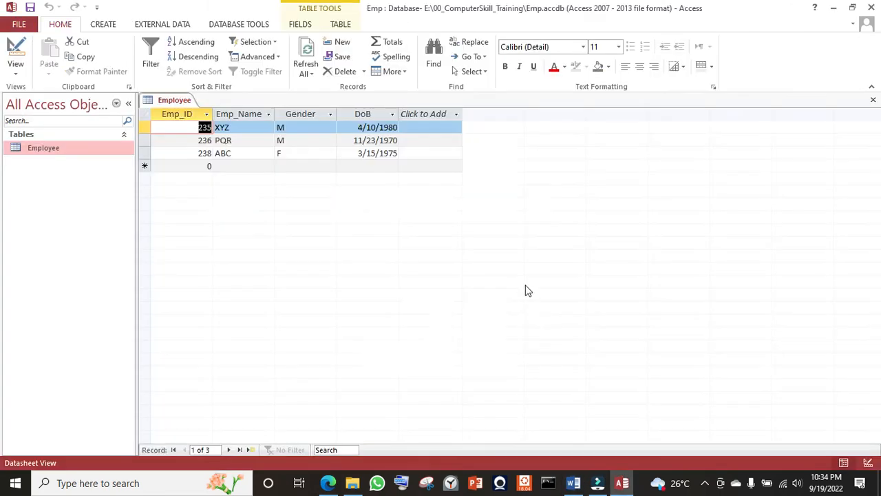
left_click(206, 114)
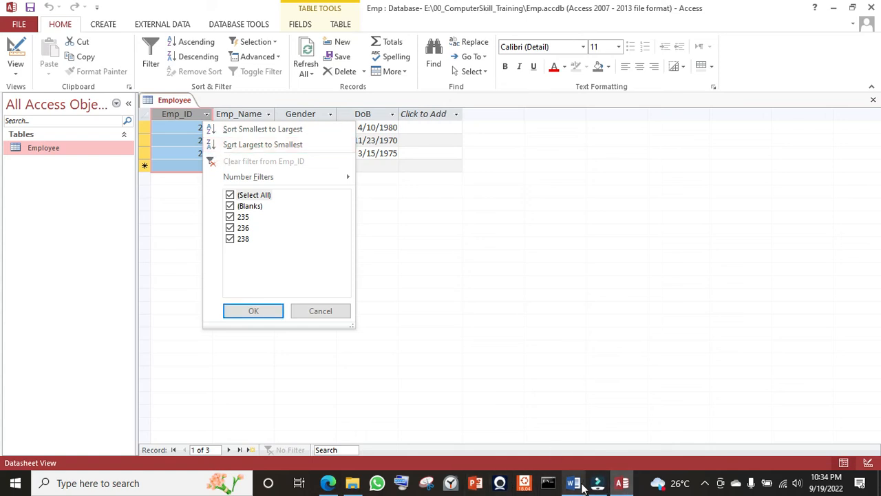
left_click(574, 485)
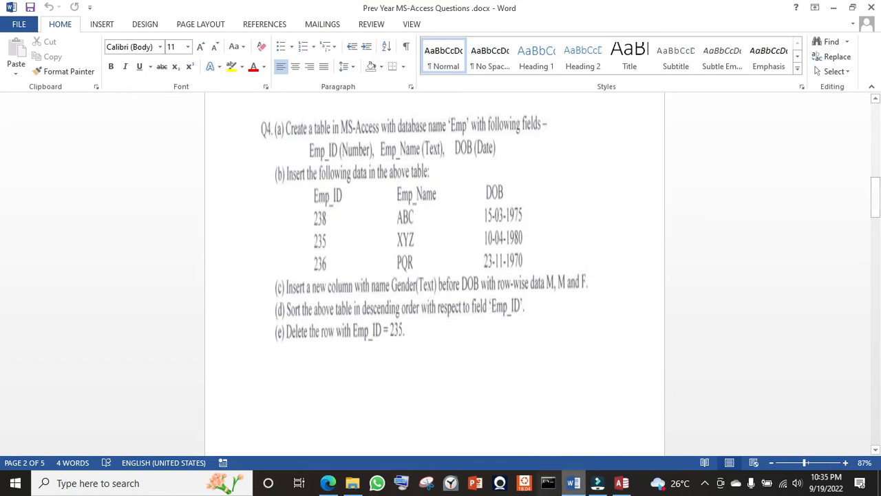
left_click(621, 483)
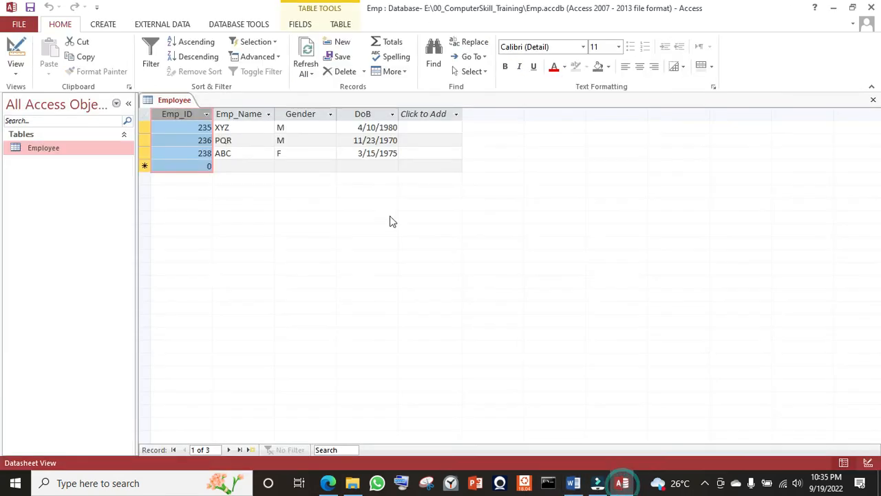
left_click(206, 115)
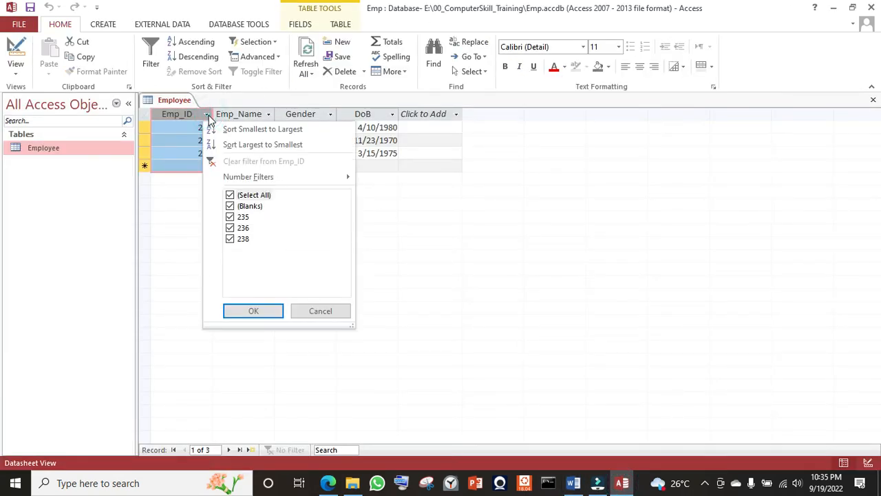
left_click(256, 145)
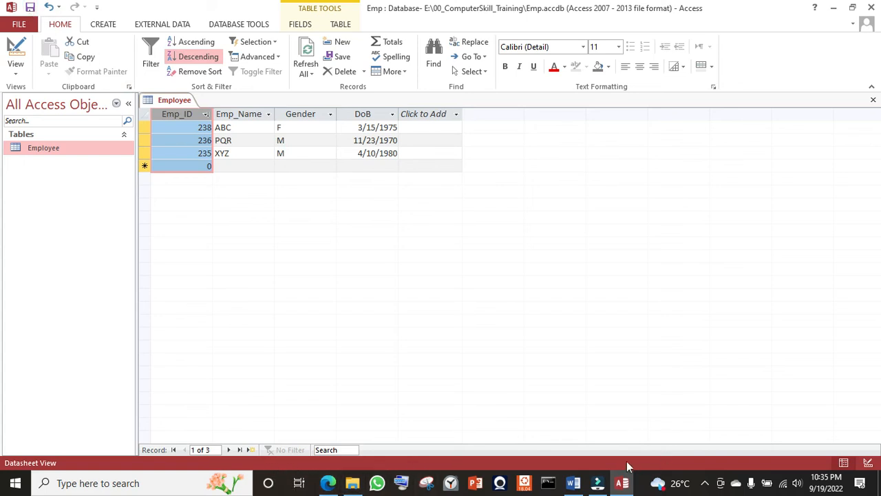
- Read part (e) of Q4 in Word, then delete the record with Emp_ID 235 from the Employee table and save
left_click(576, 485)
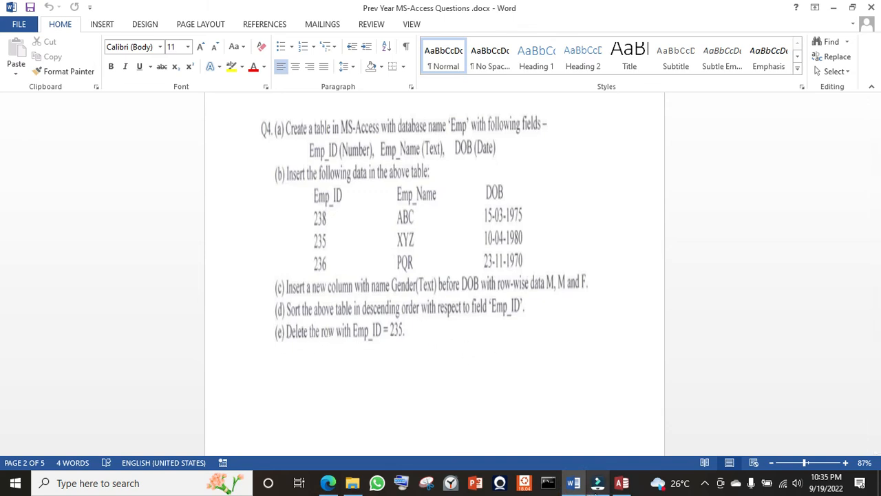
left_click(614, 486)
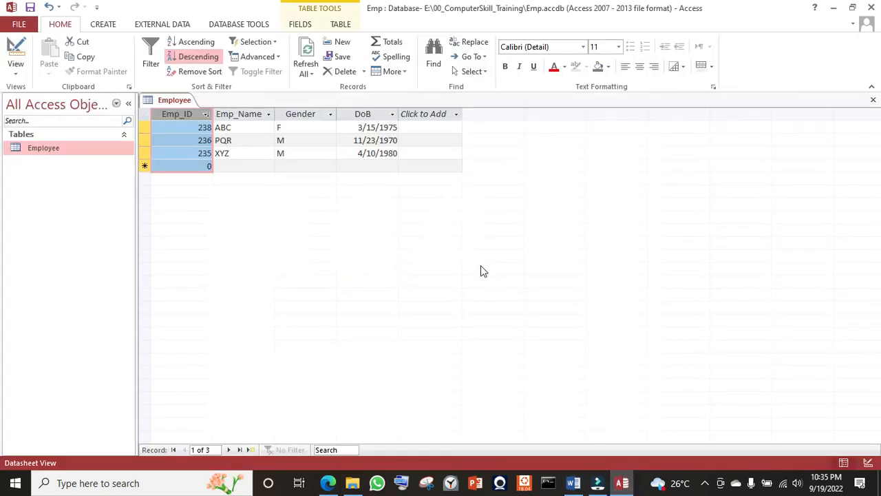
left_click(144, 153)
right_click(144, 154)
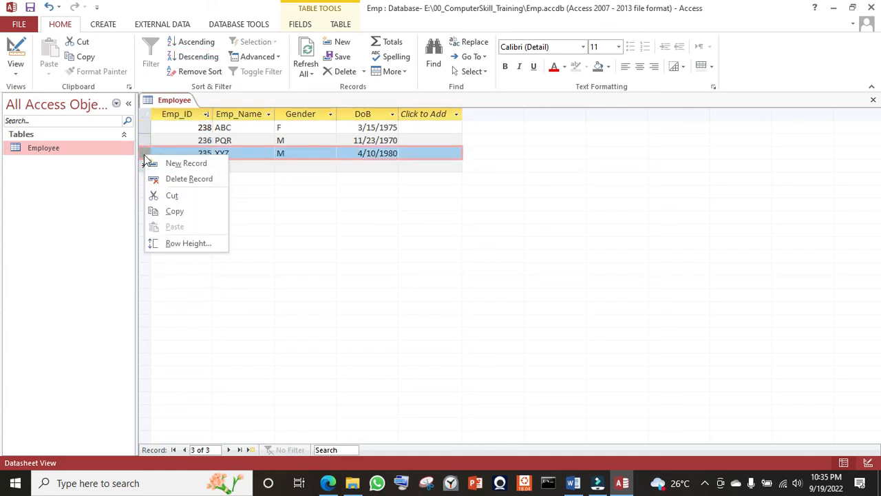
left_click(190, 181)
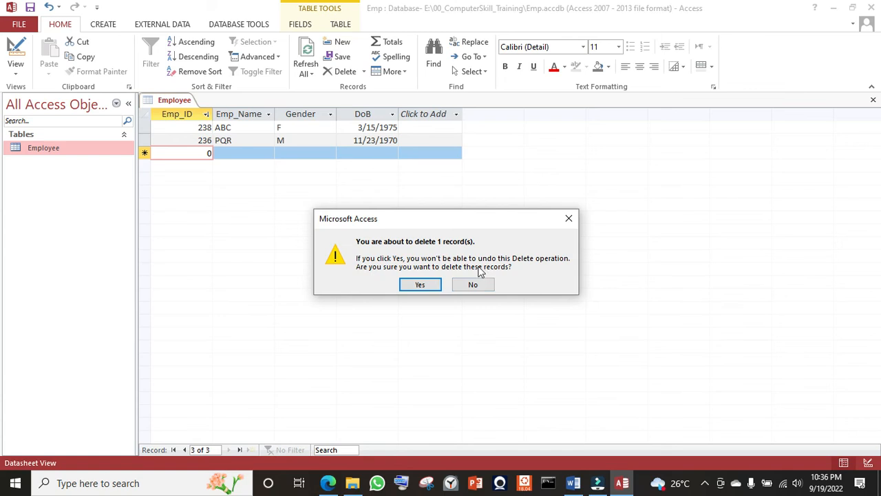
left_click(416, 286)
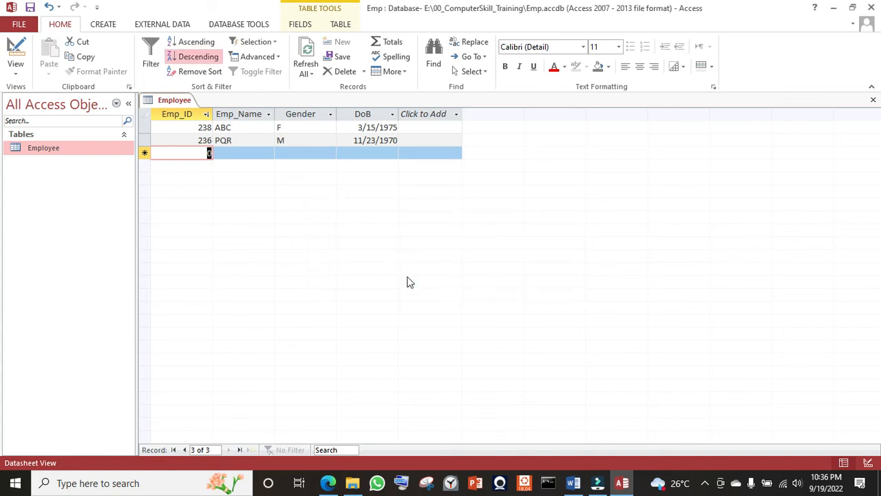
left_click(31, 6)
left_click(188, 244)
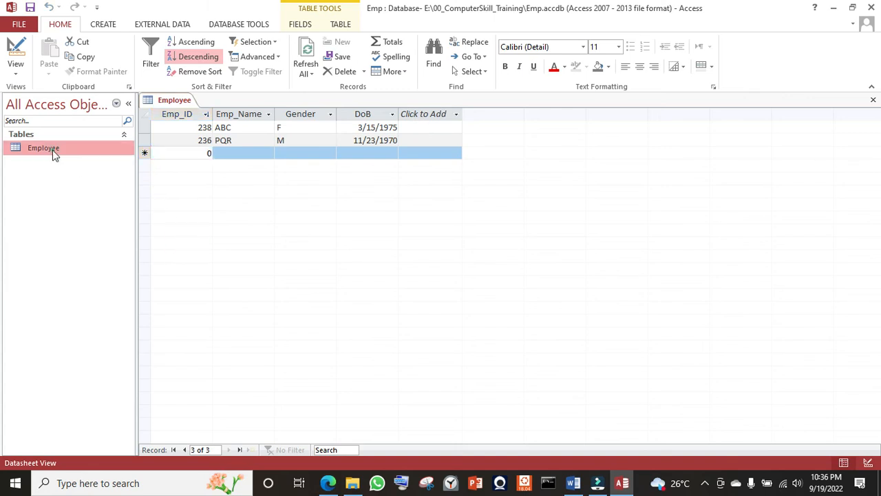
- Start an Excel export of the Employee table and choose the 00_ComputerSkill_Training folder as its destination
right_click(55, 153)
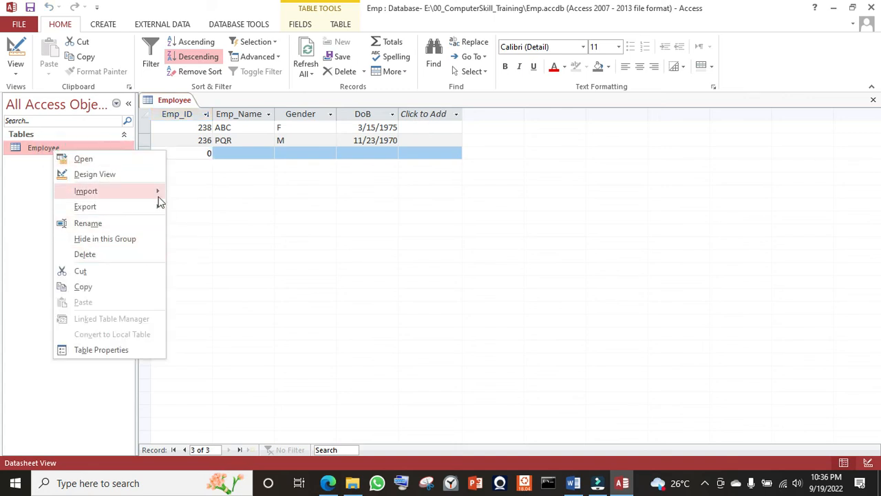
mouse_move(157, 212)
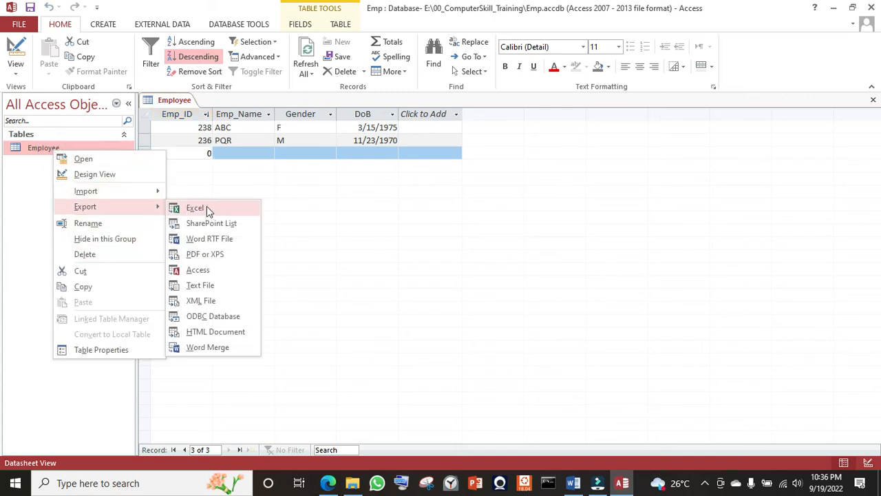
left_click(207, 206)
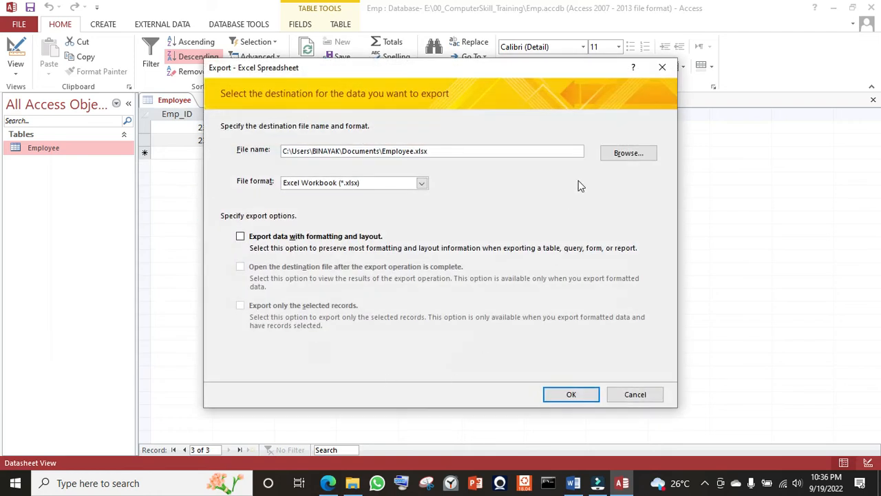
left_click(628, 153)
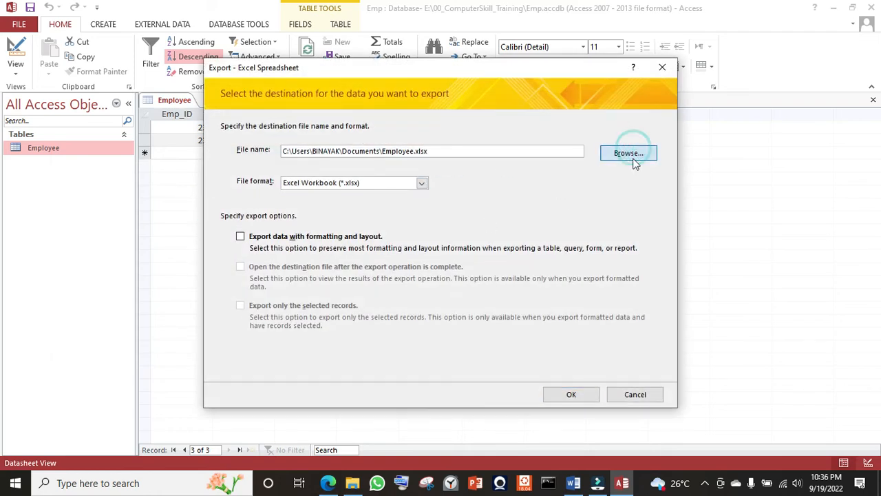
scroll(286, 247, "down", 1)
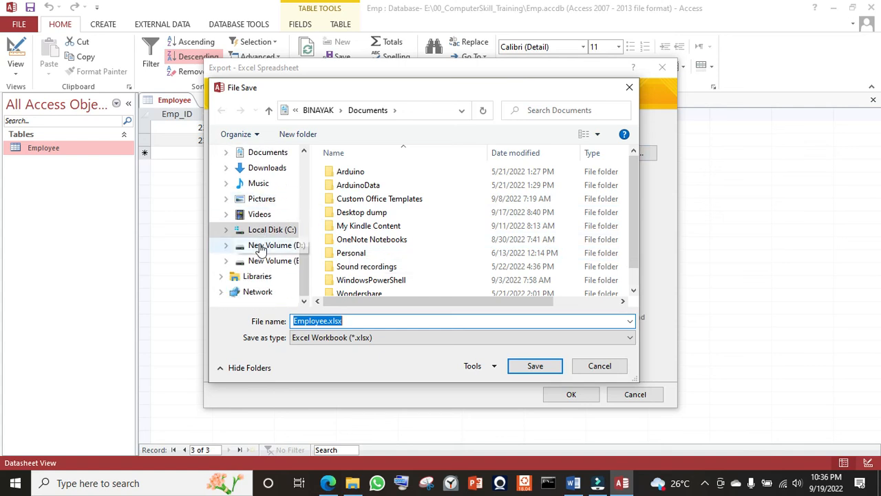
scroll(270, 252, "up", 2)
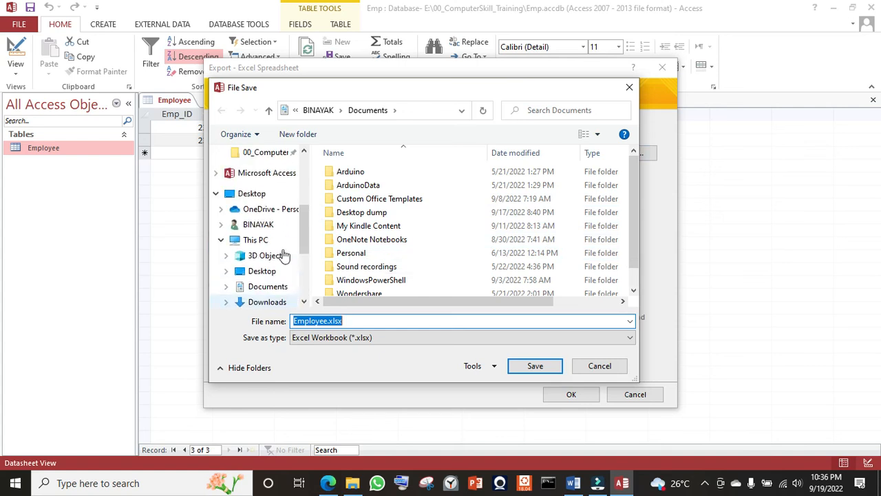
scroll(278, 216, "up", 1)
left_click(267, 198)
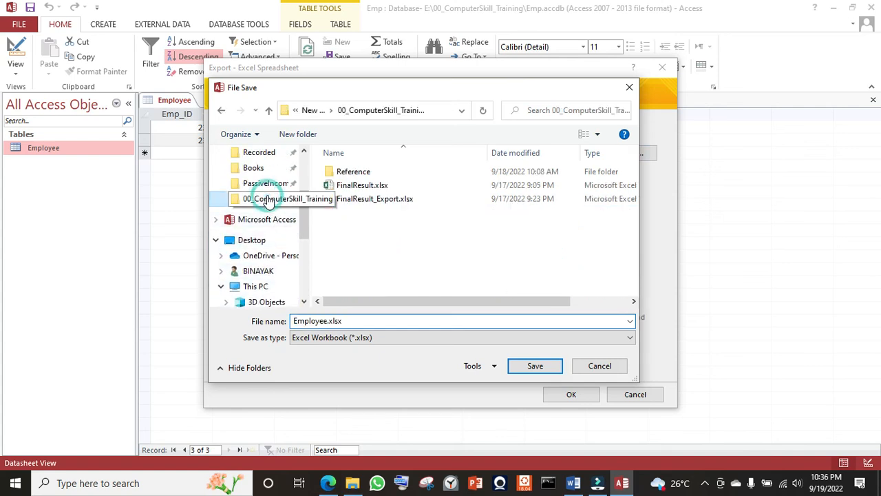
- Name the export file Employee_Export.xlsx and save it as the export destination
left_click(373, 320)
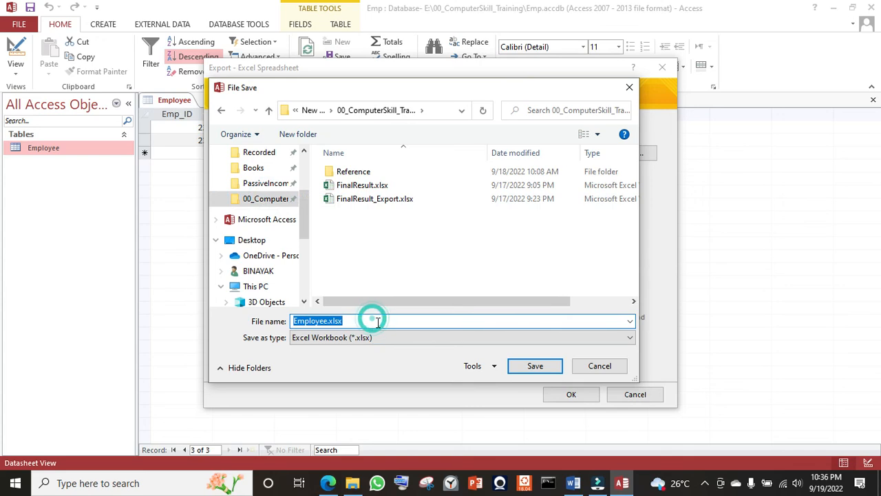
key("Home")
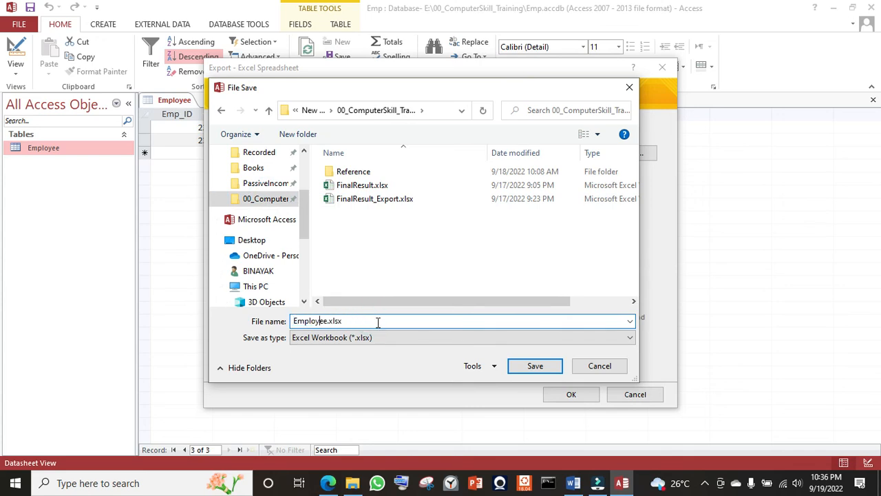
type("_Ex")
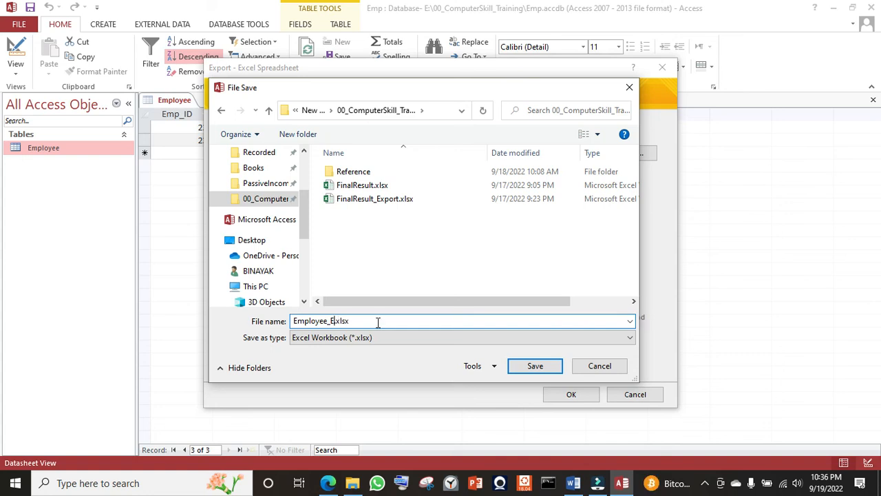
type("xport")
key("Return")
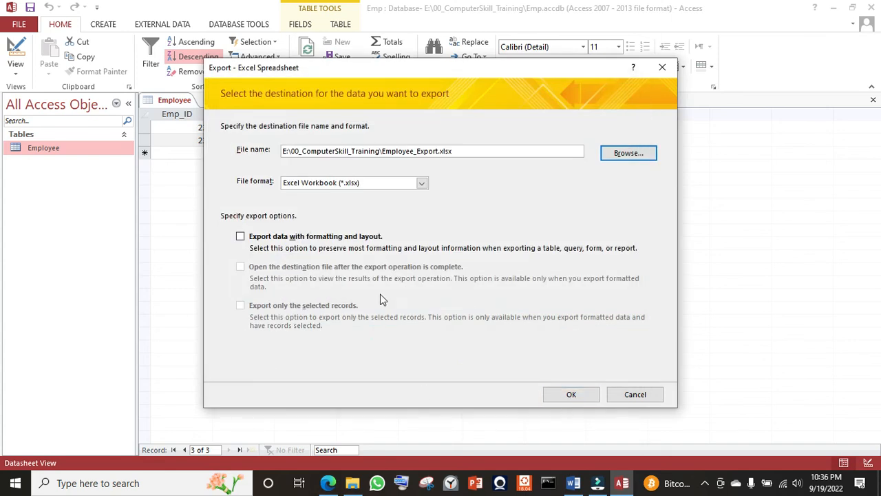
- Export the Employee table with formatting and layout, and finish without saving the export steps
left_click(239, 237)
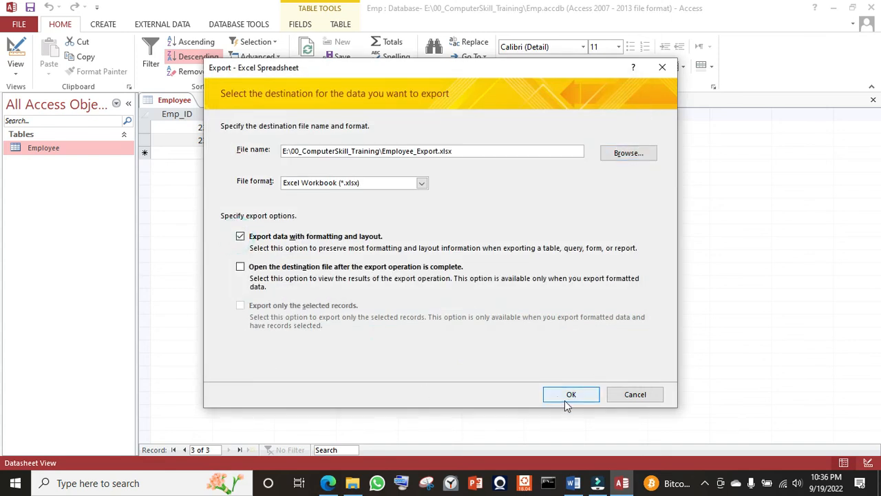
left_click(565, 398)
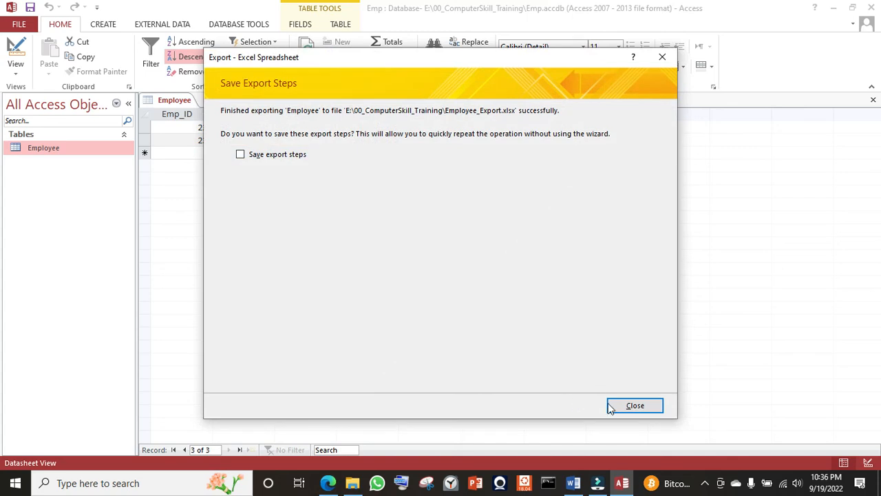
left_click(635, 406)
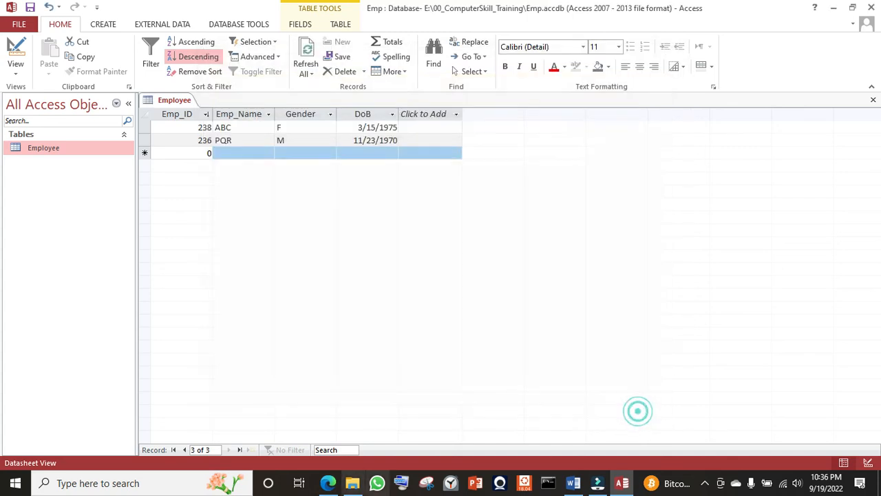
- Switch to File Explorer, open Employee_Export.xlsx in Excel and dismiss Document Recovery to check the exported records
left_click(352, 483)
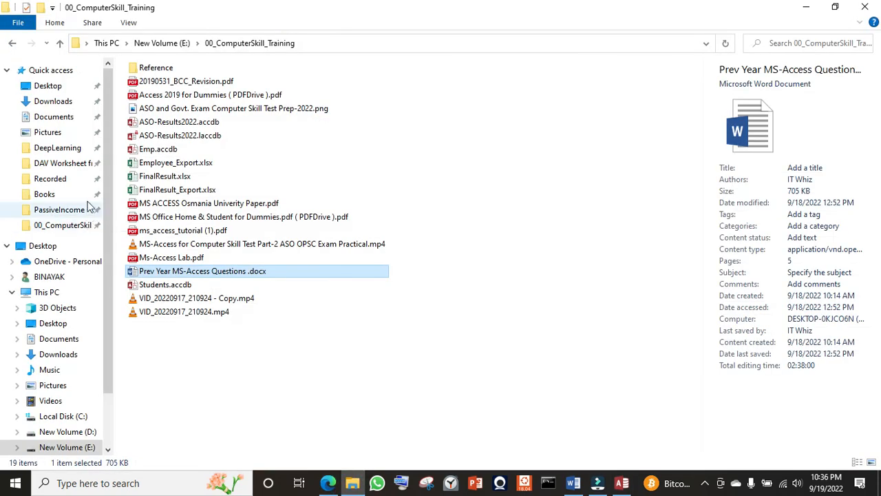
left_click(187, 164)
double_click(187, 164)
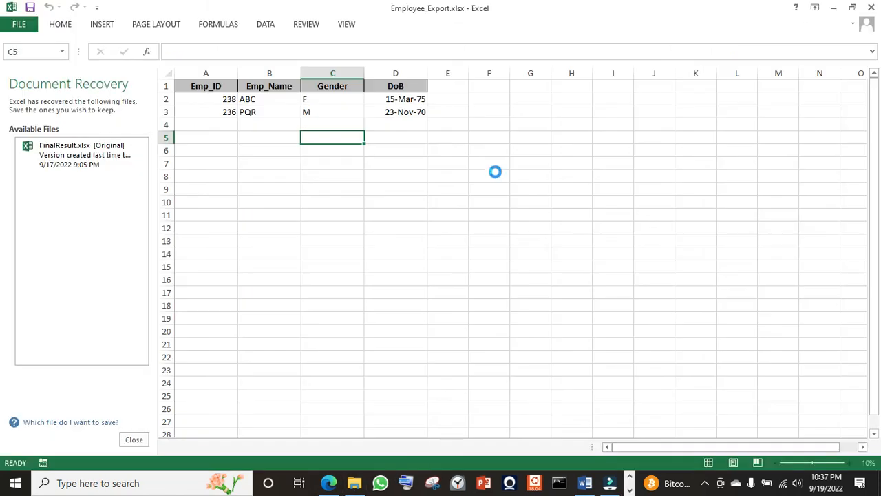
left_click(134, 440)
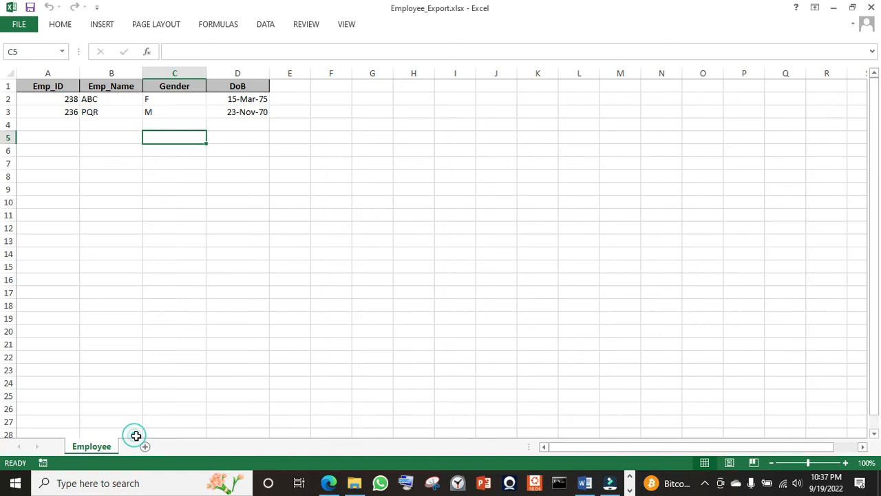
left_click(395, 329)
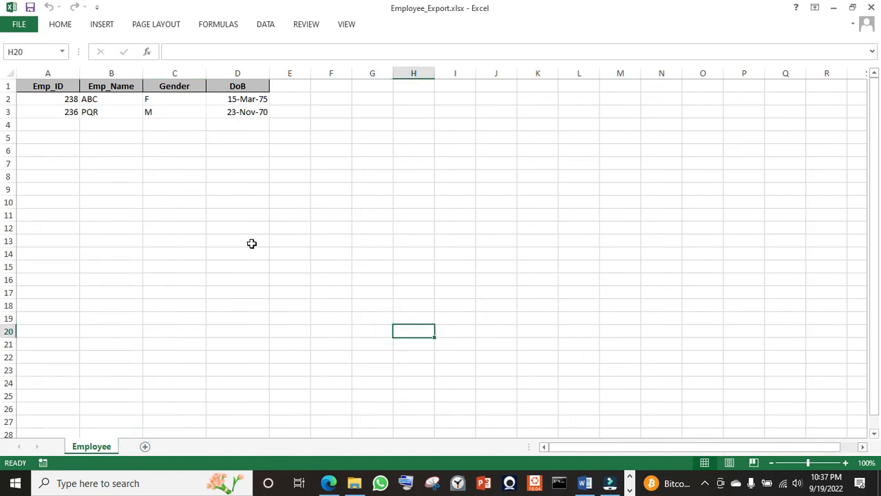